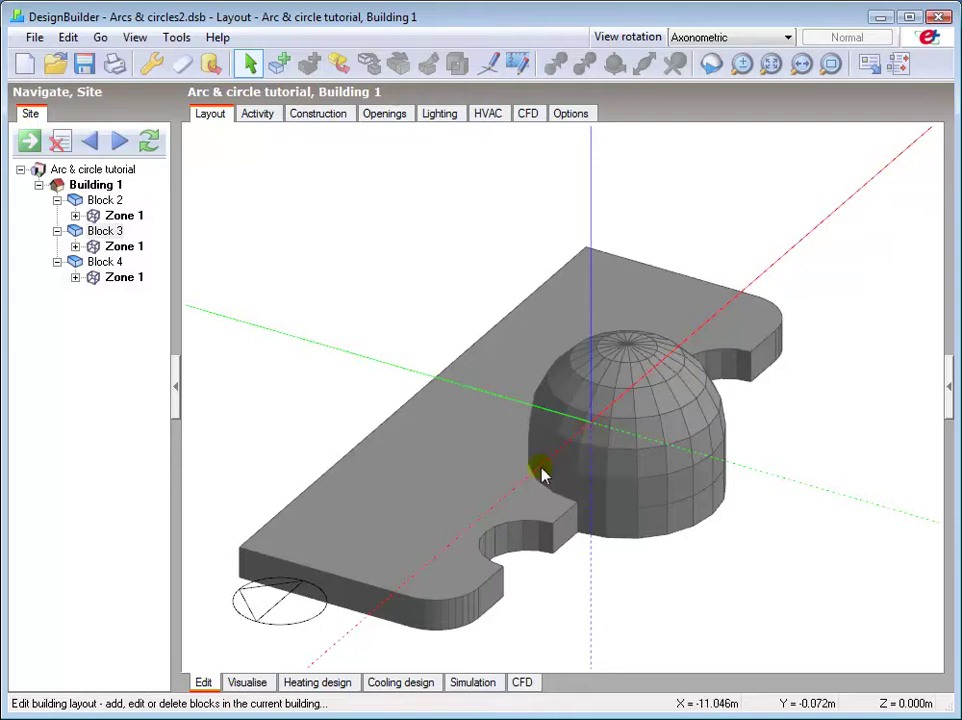
Step: Select a block of the finished example building to review it
click(478, 502)
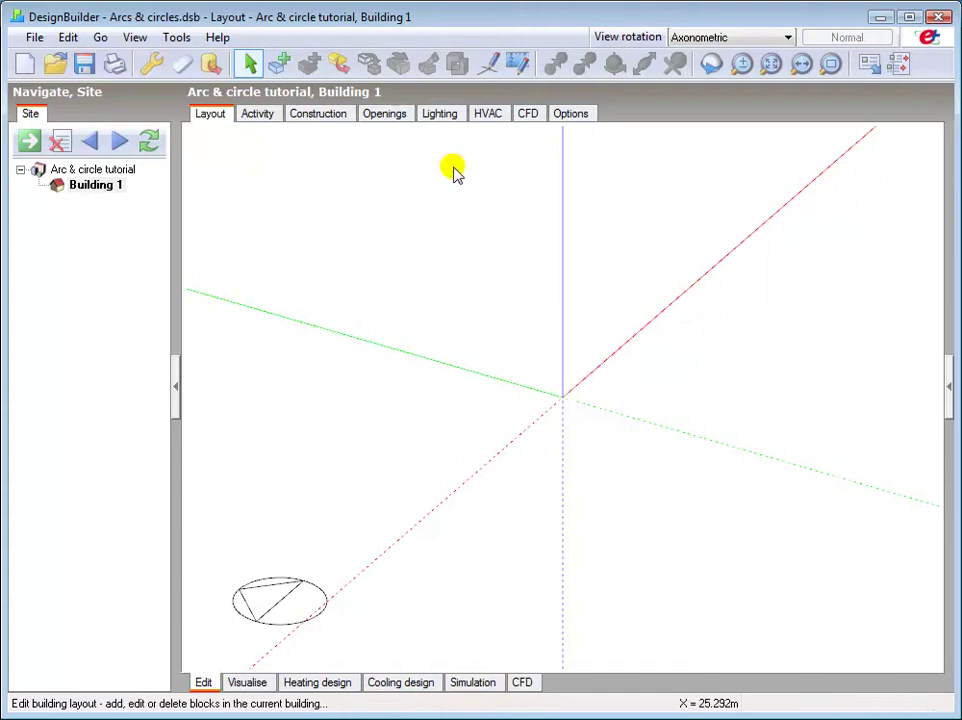
Step: Begin a new block at the first corner with a 70 m edge, then a 20 m edge
click(279, 64)
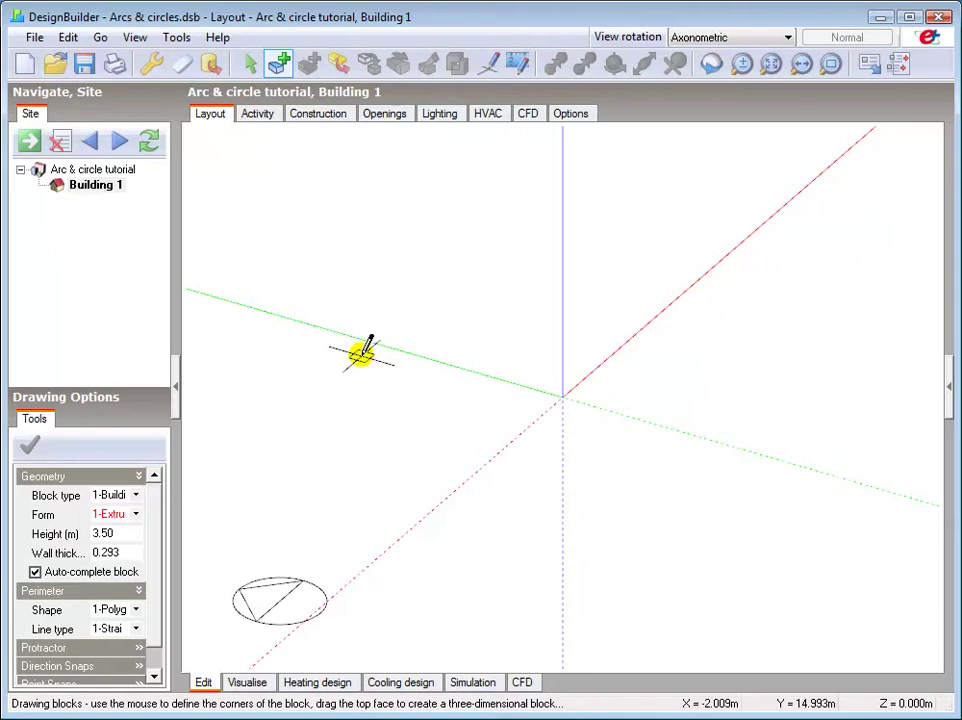
click(212, 611)
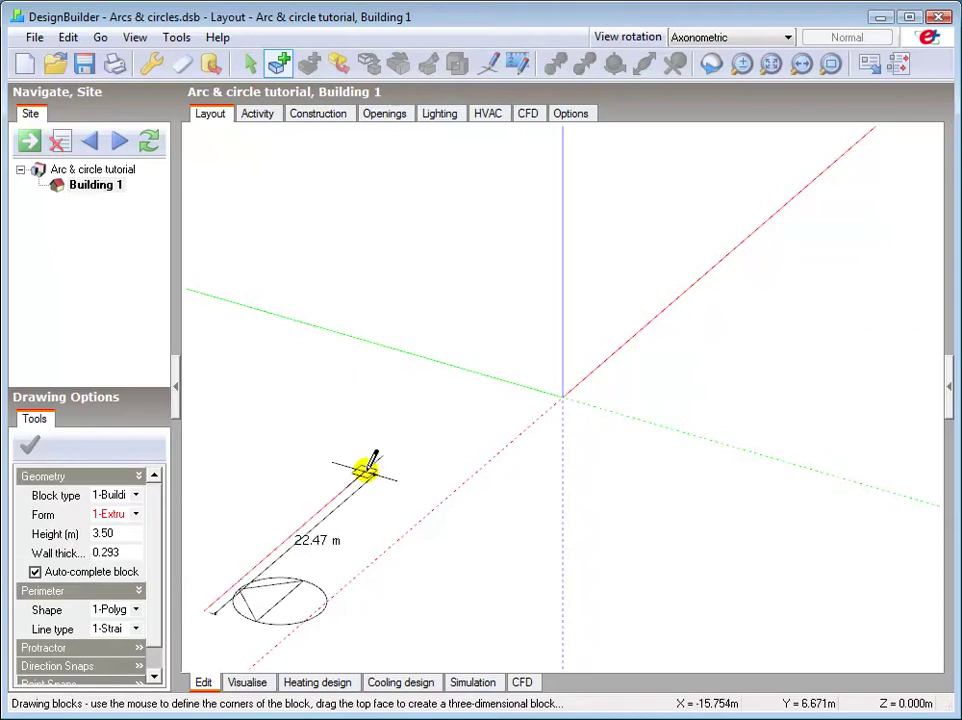
text(70)
key(Return)
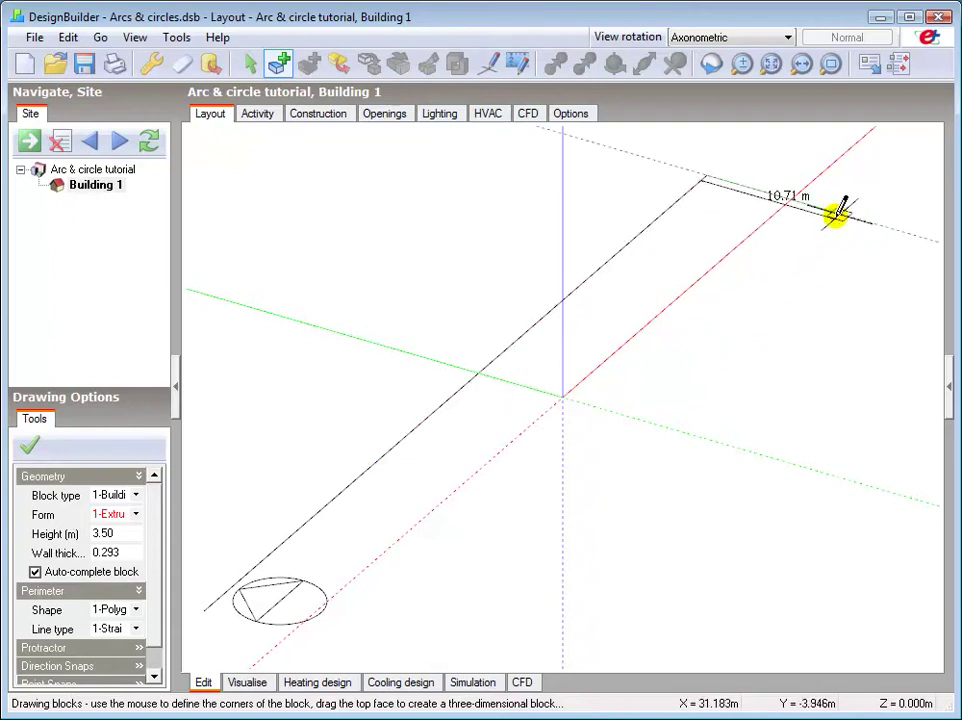
text(20)
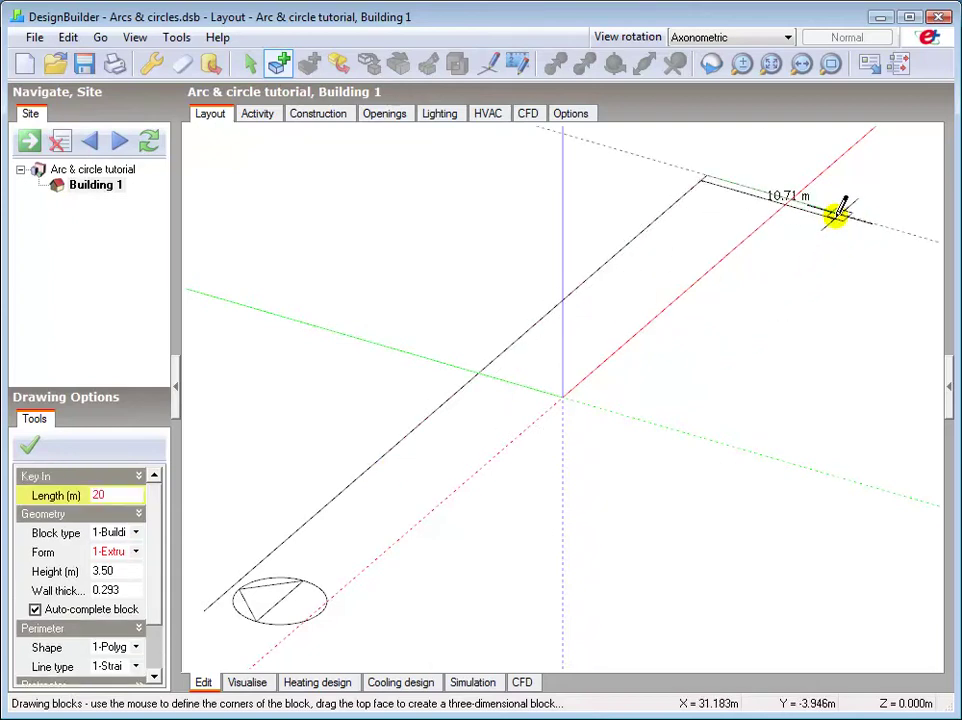
key(Return)
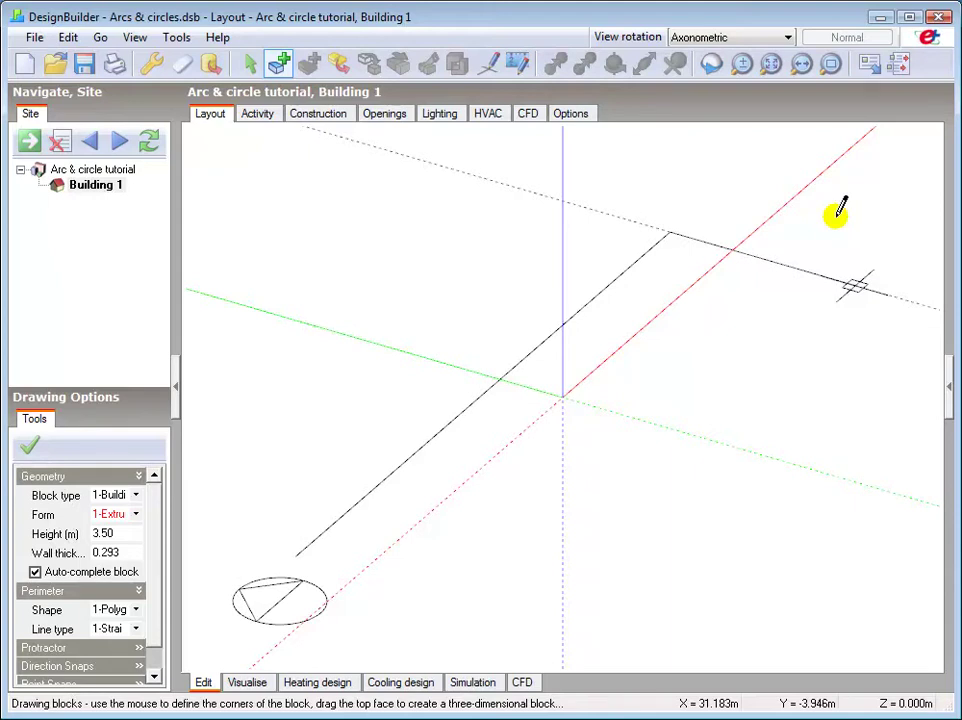
click(853, 286)
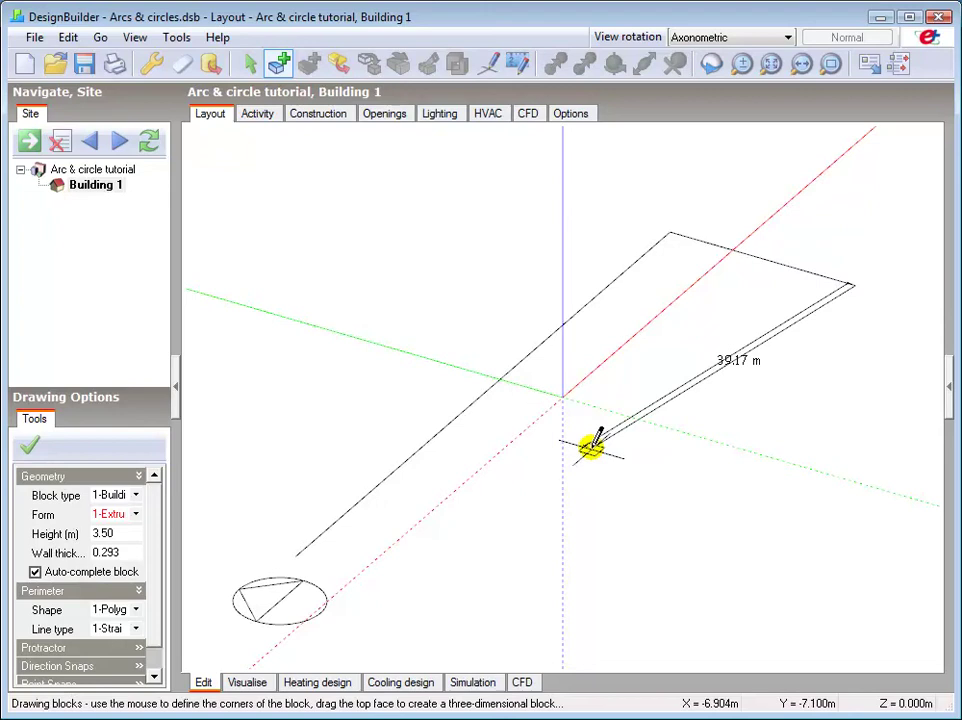
Step: Set the next edge to 2-Arc with a 90° sweep and 10 segments
click(136, 628)
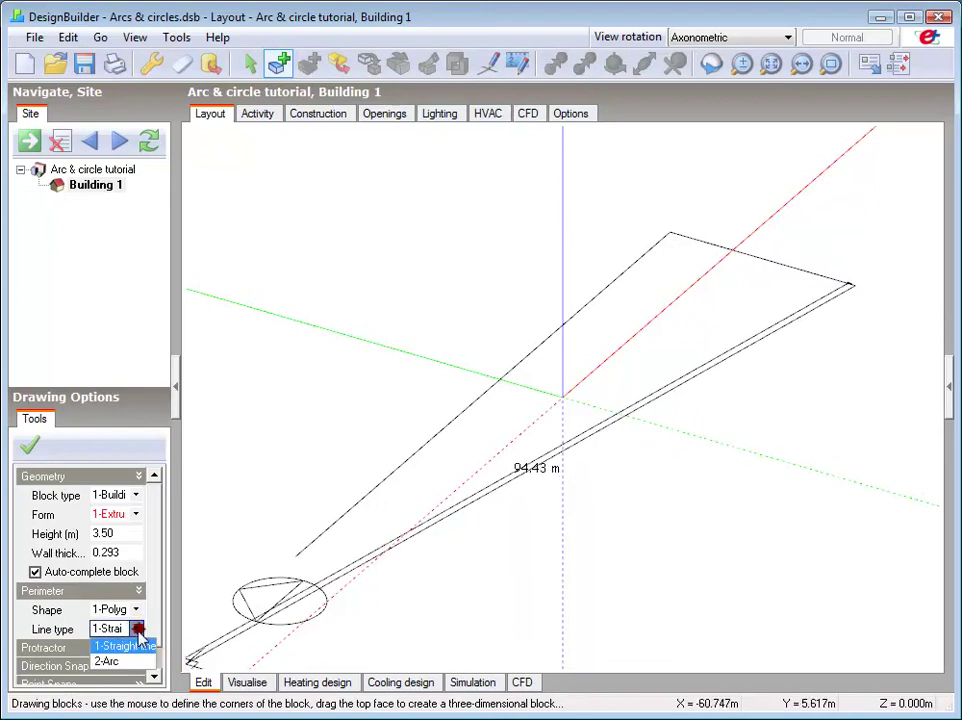
click(110, 662)
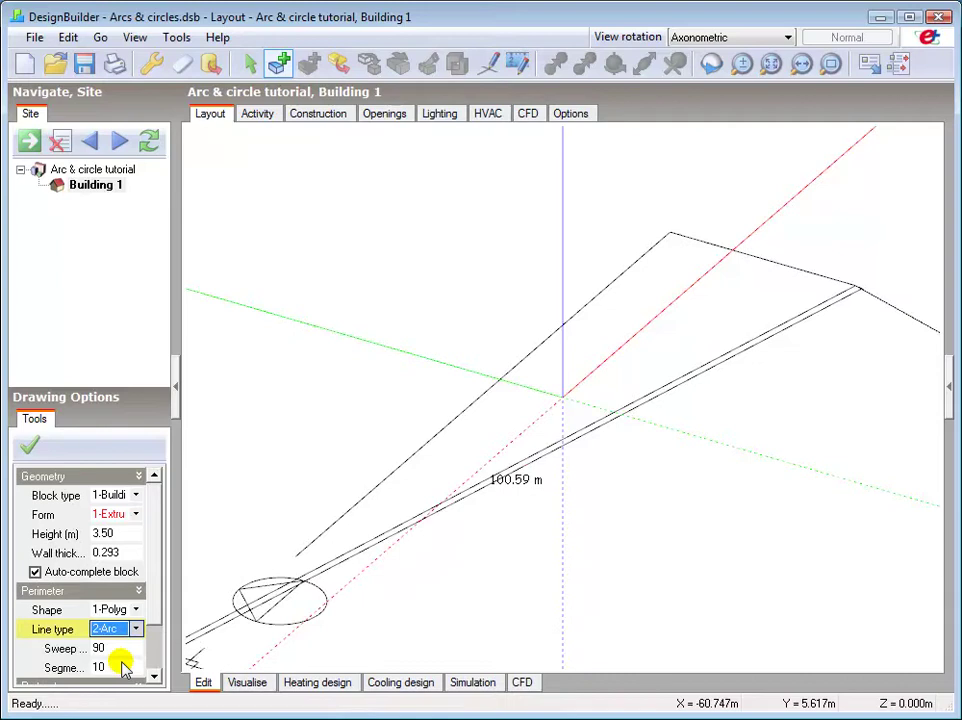
click(110, 648)
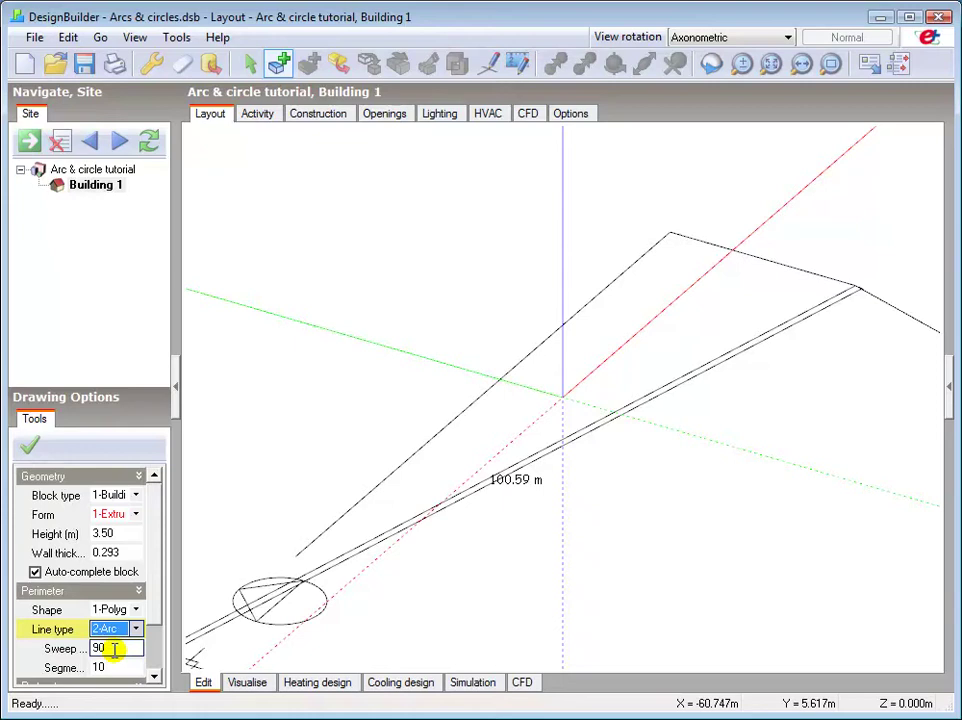
click(103, 667)
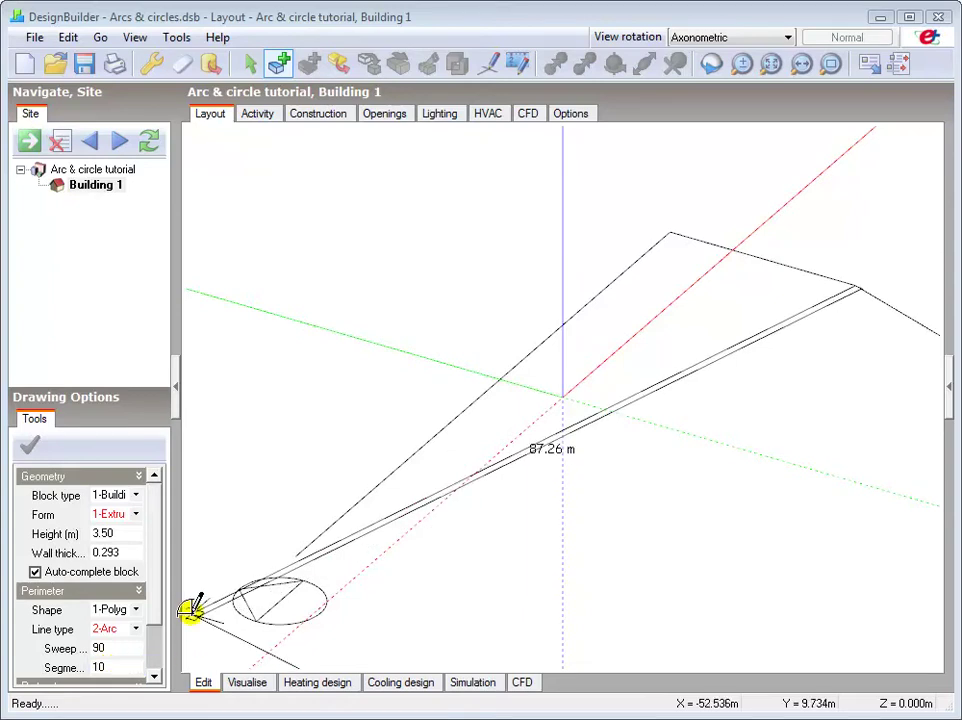
click(154, 675)
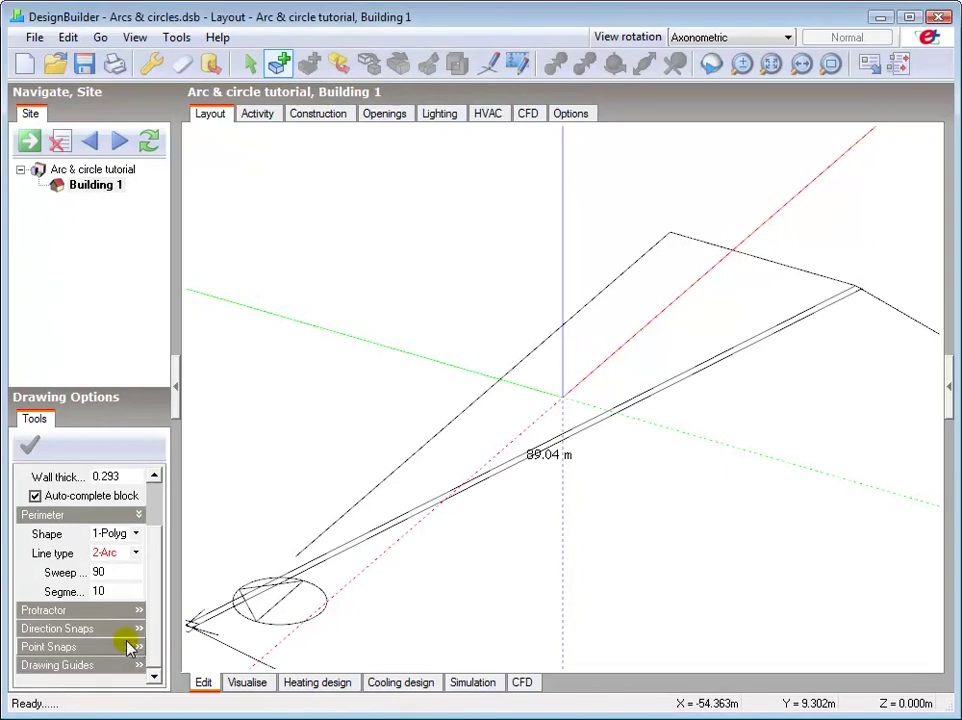
Step: Turn on increment snapping with an increment of 1
click(72, 647)
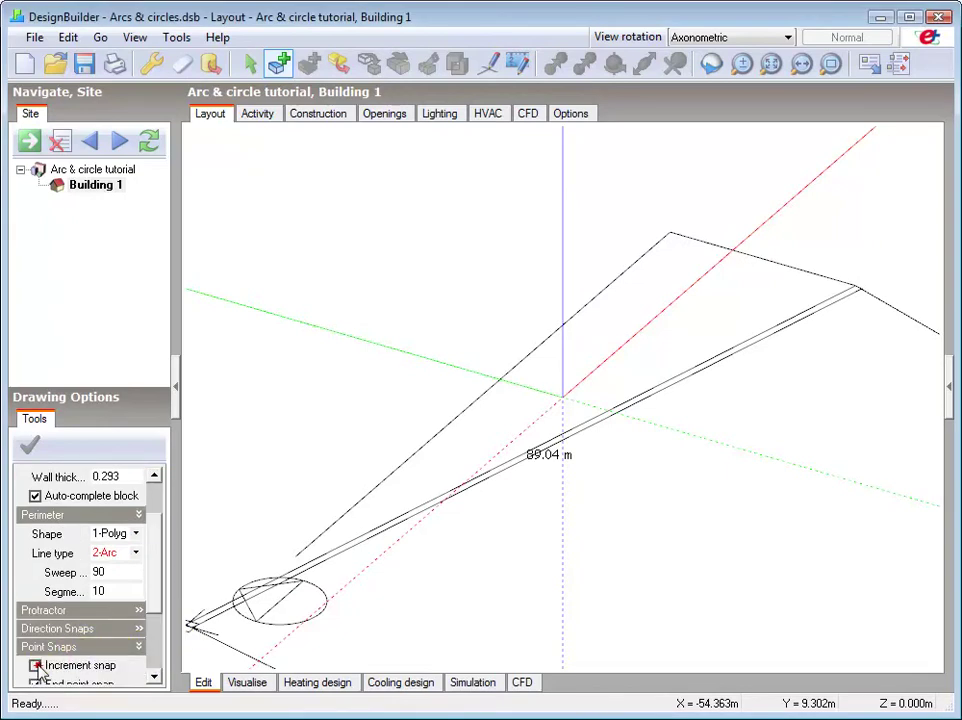
click(35, 665)
click(156, 662)
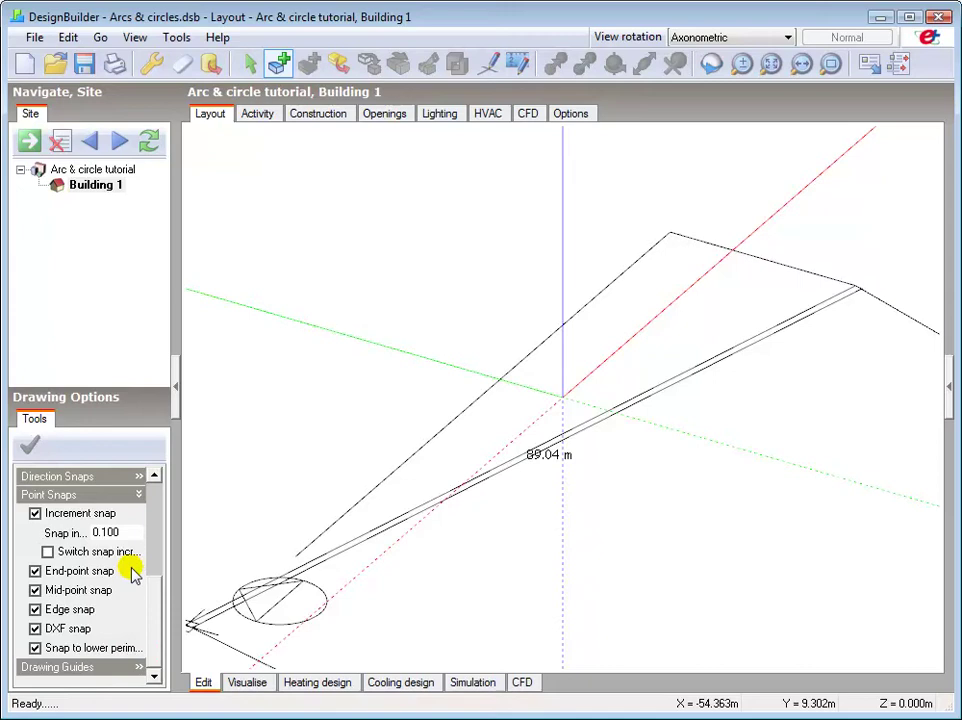
click(116, 532)
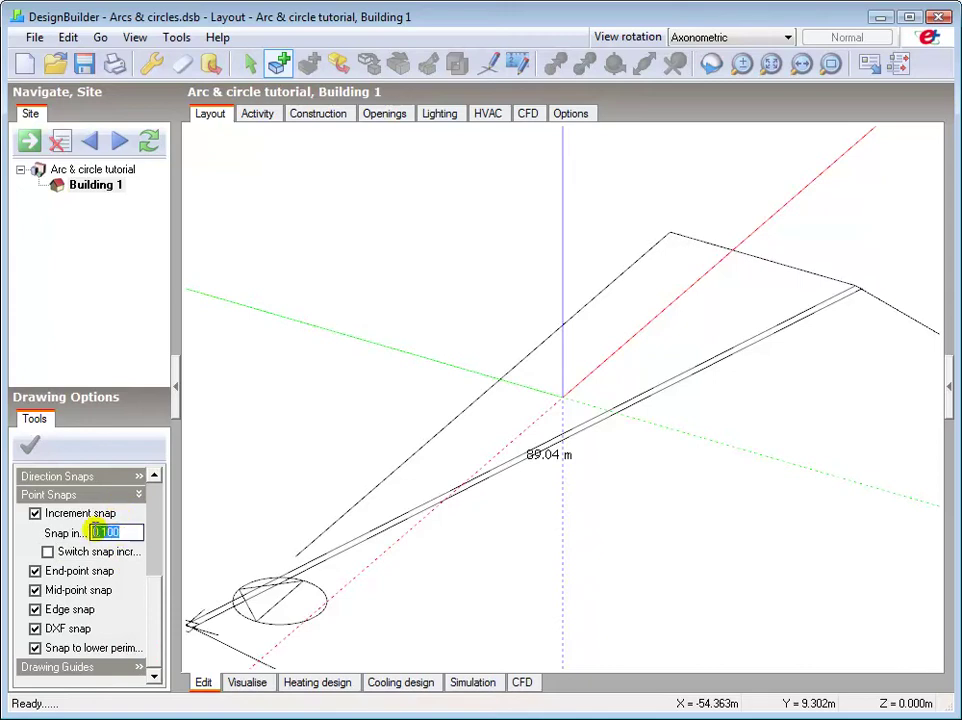
text(1)
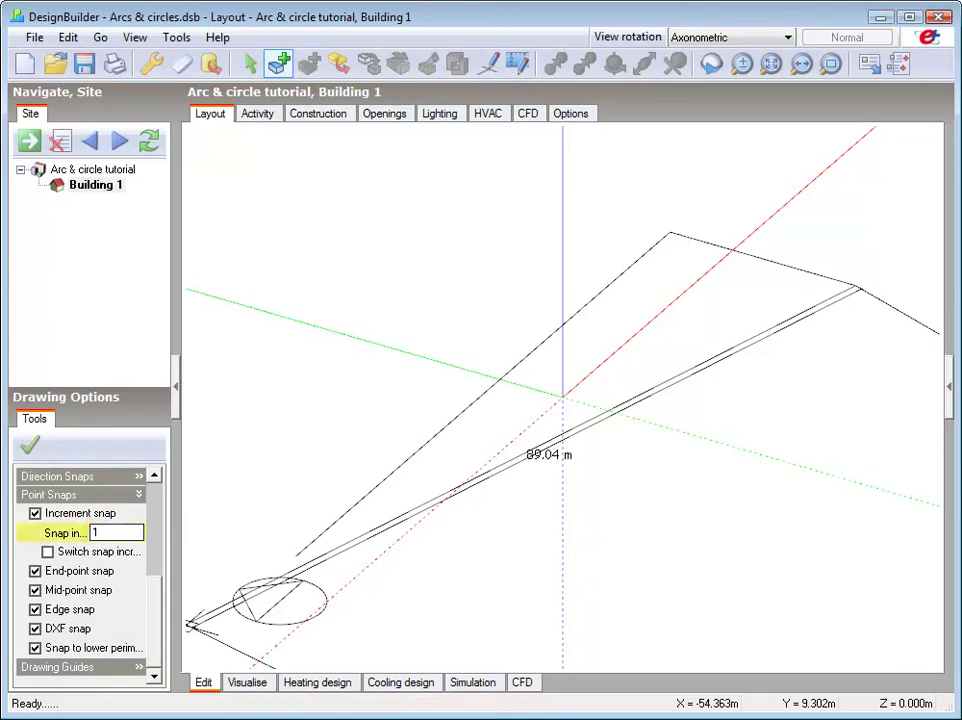
key(Return)
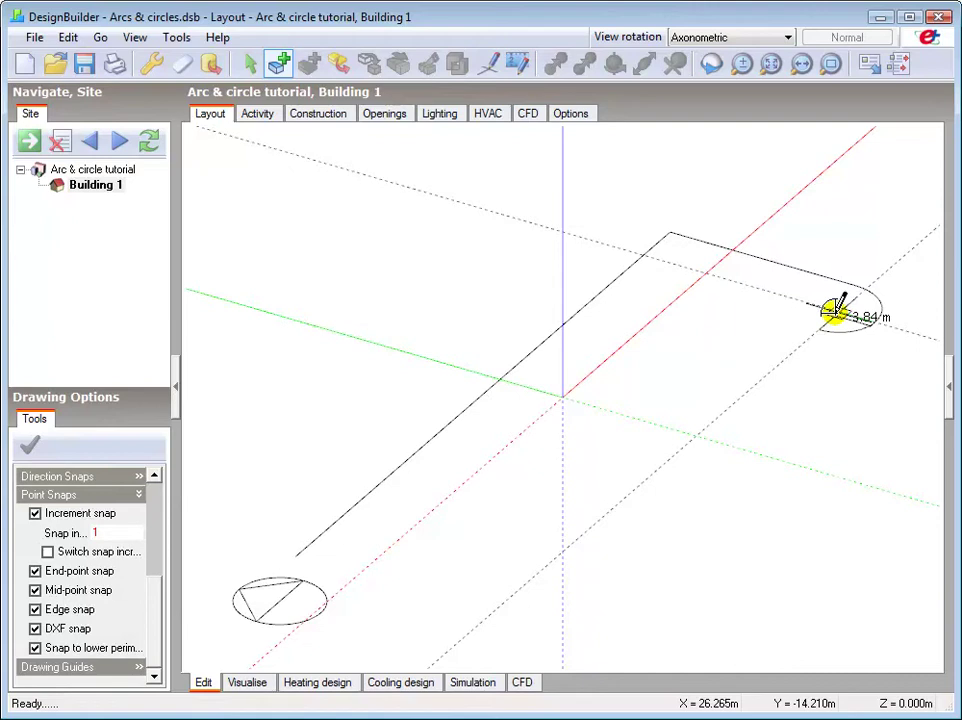
Step: Fix the end of the 90° arc corner, then draw a 5 m straight edge
click(839, 305)
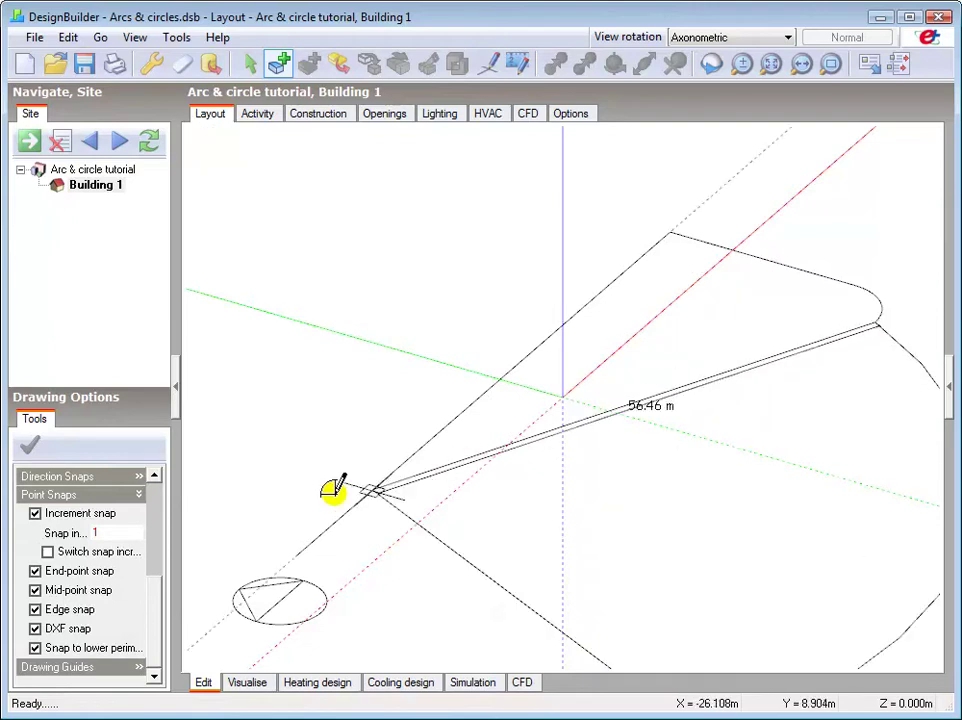
click(155, 491)
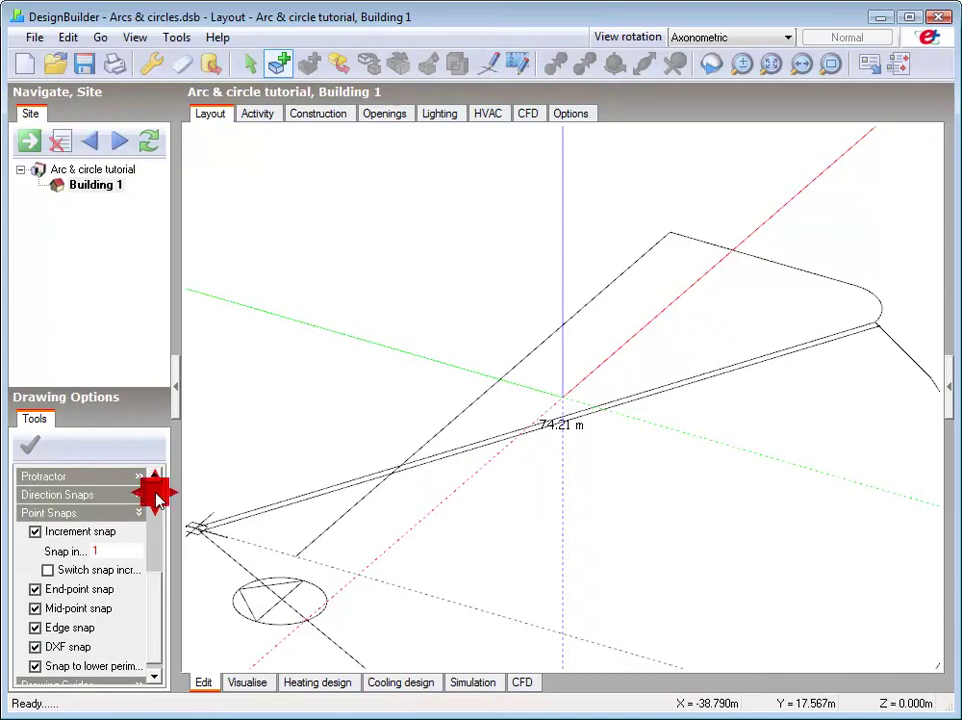
click(155, 491)
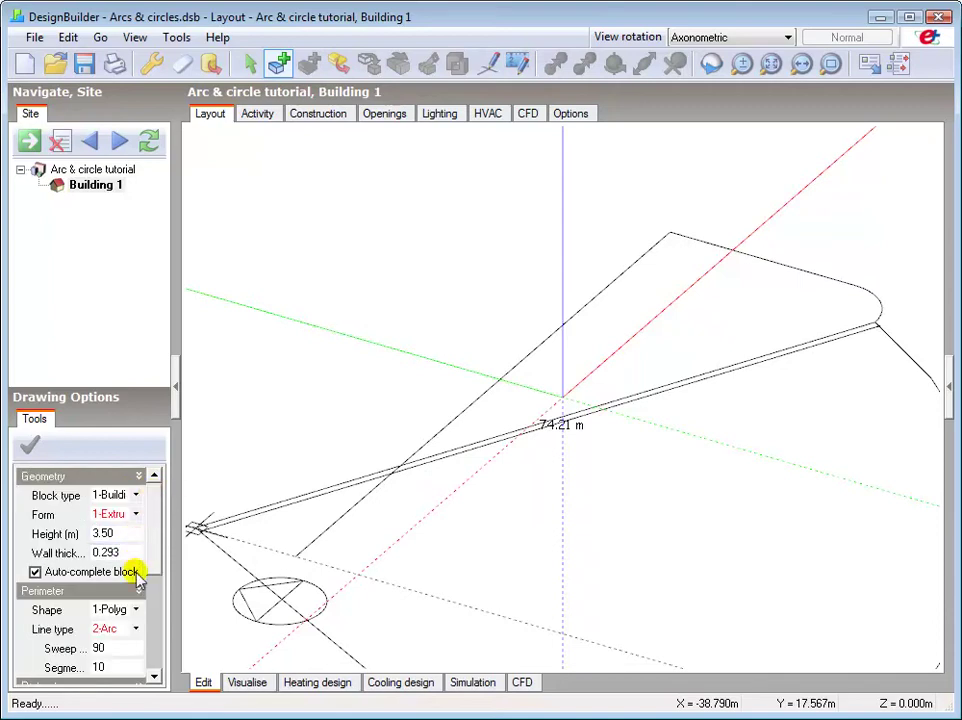
click(135, 629)
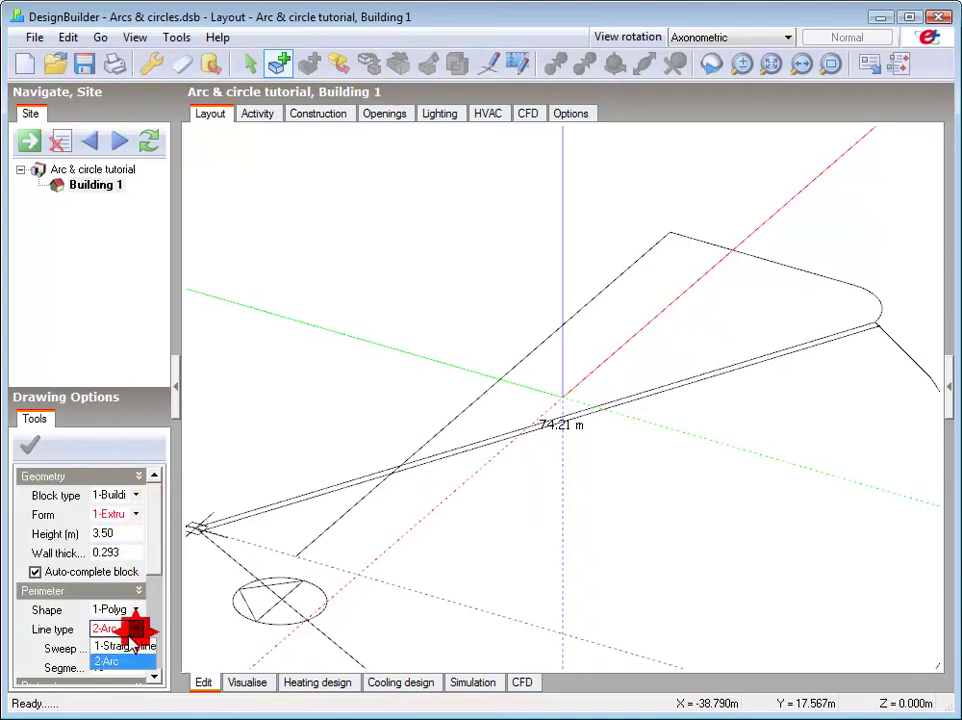
click(131, 646)
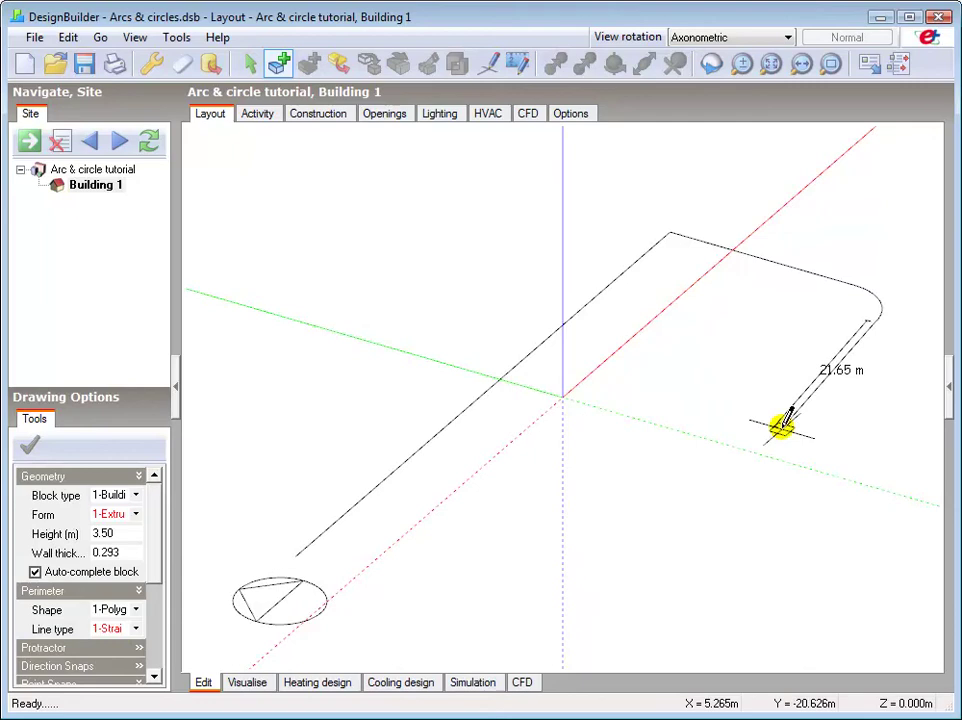
text(5)
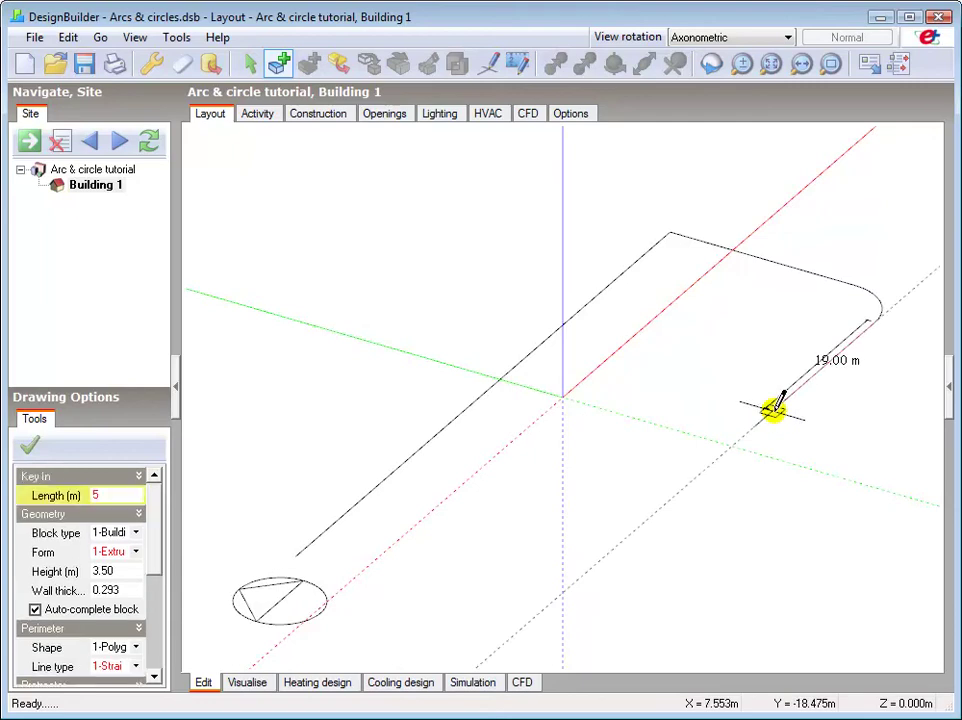
key(Return)
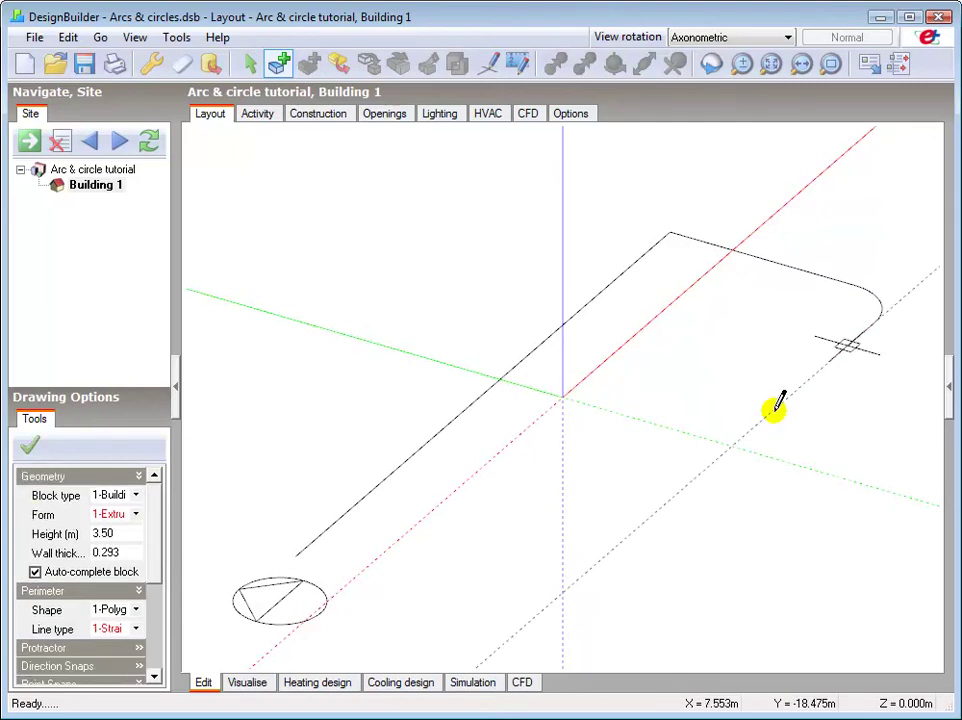
Step: Make the next edge a concave arc with a -90° sweep and 5 m size
click(136, 630)
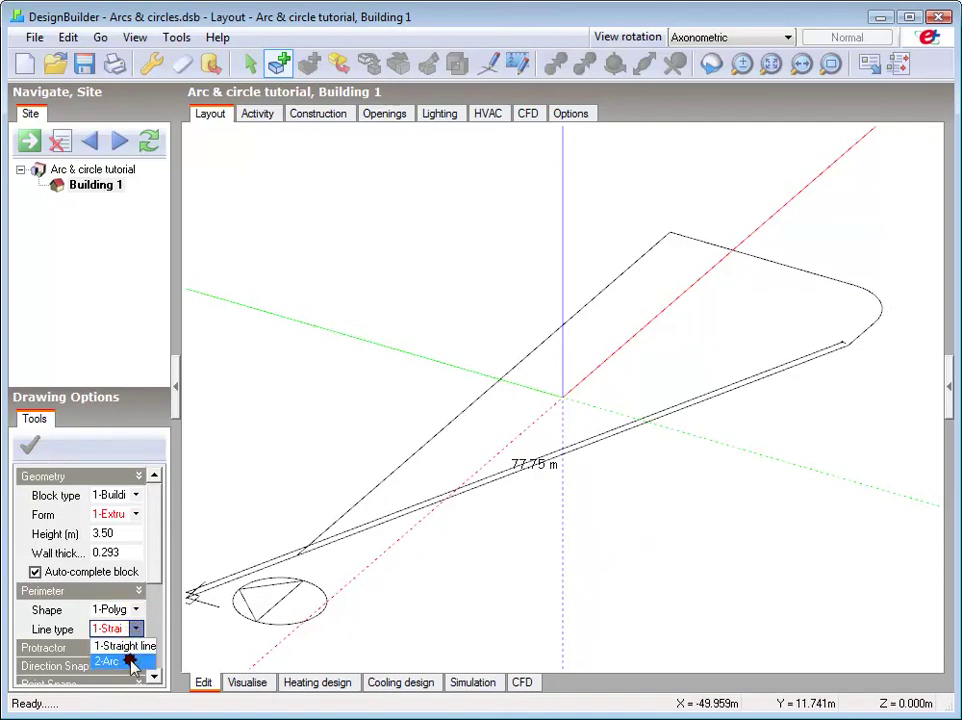
click(131, 662)
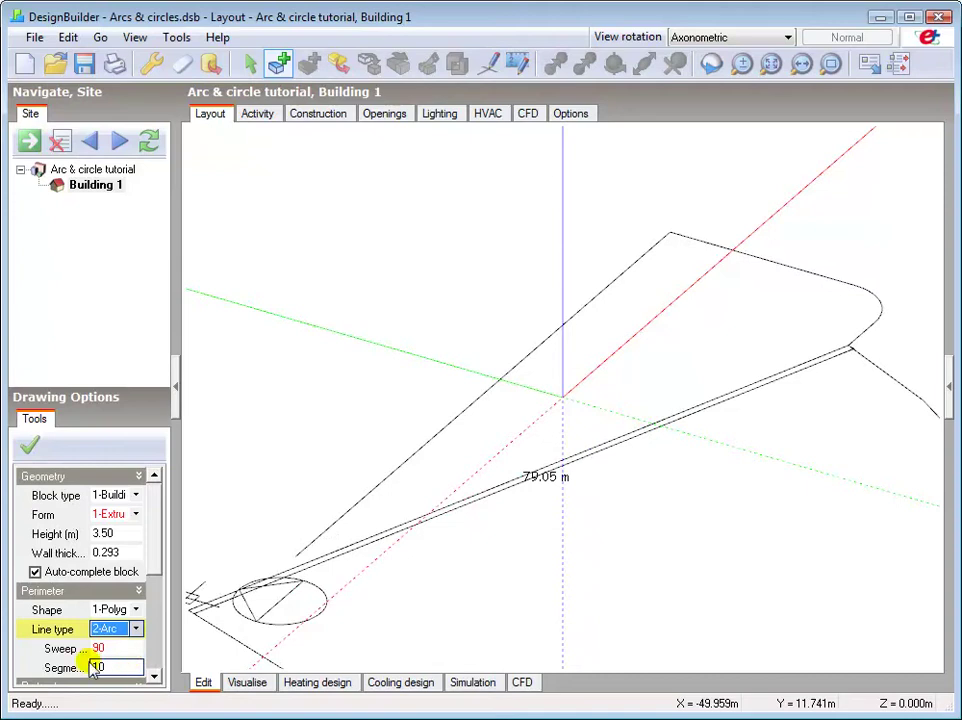
click(96, 647)
click(95, 647)
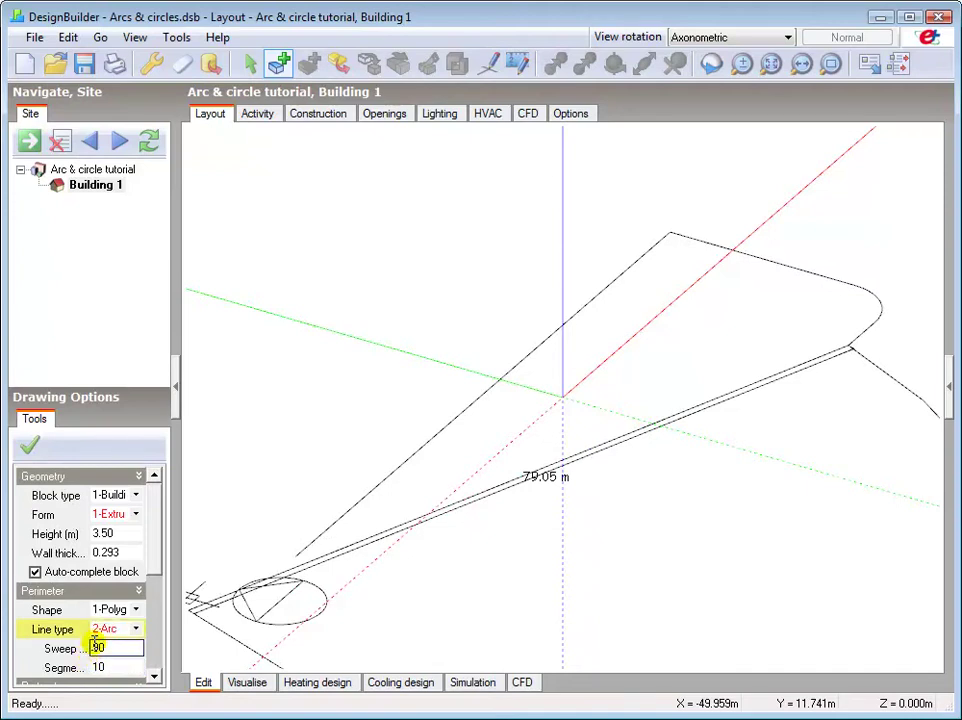
text(-)
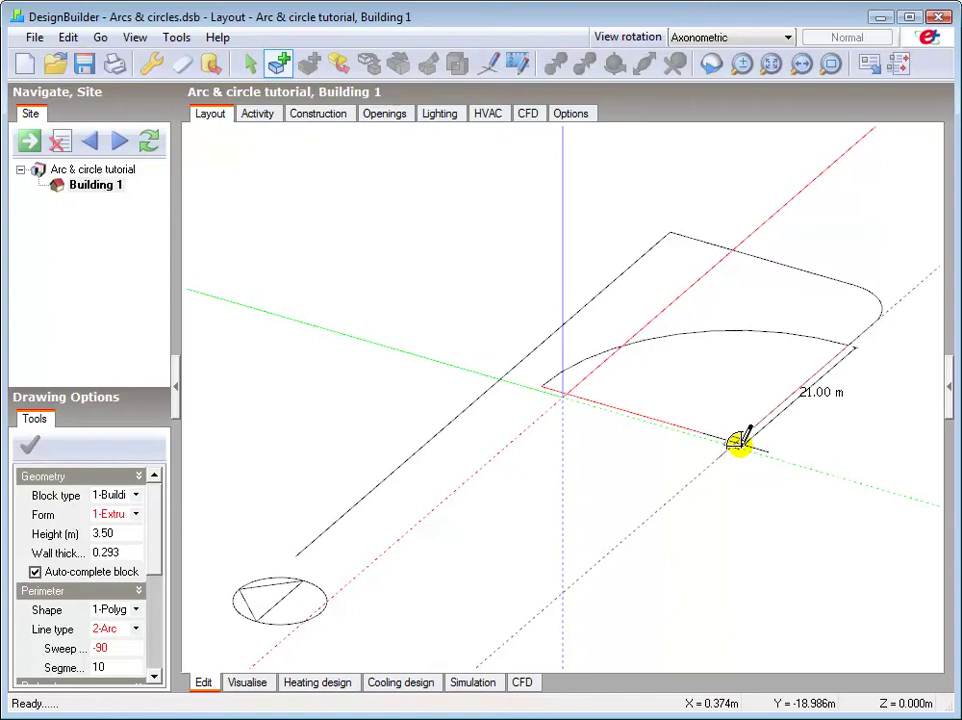
text(5)
key(Return)
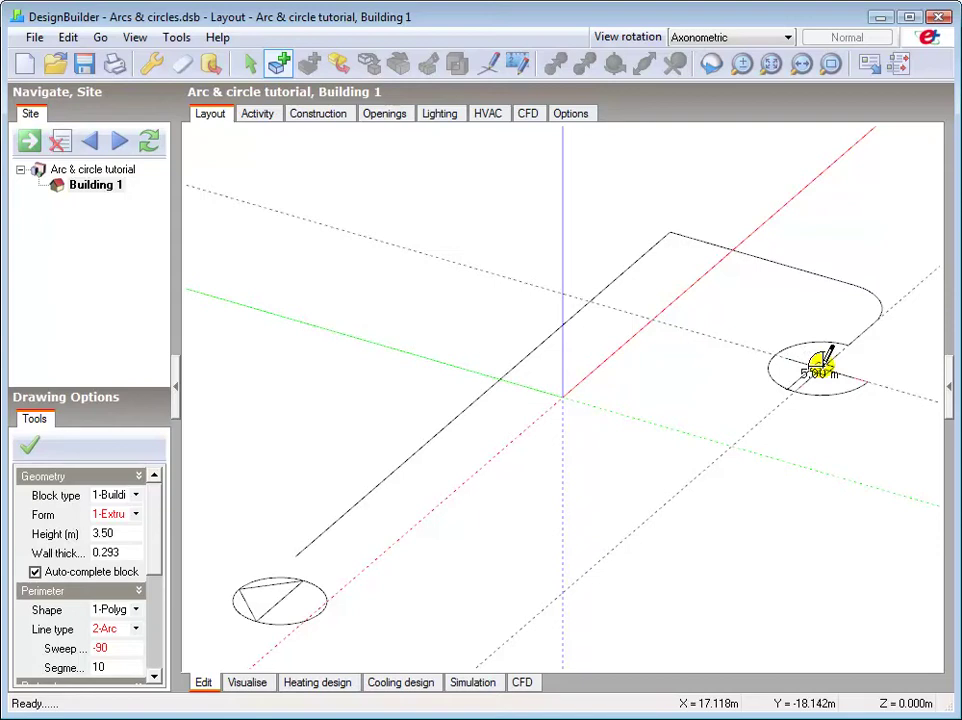
Step: Fix the concave arc's end point and continue with a 5 m straight wall
click(796, 391)
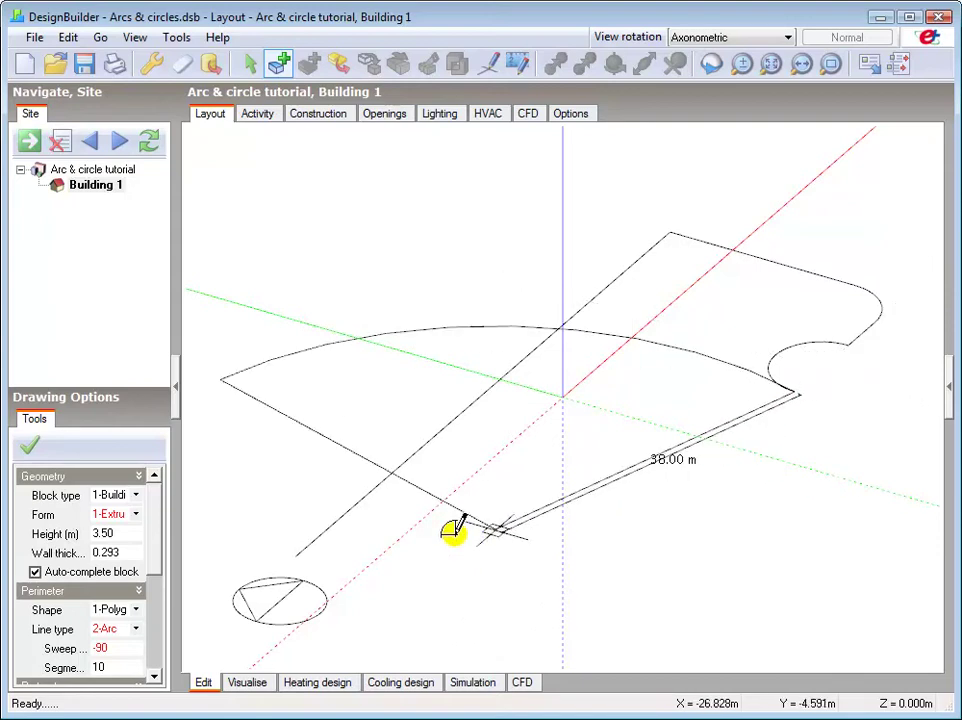
click(136, 628)
click(136, 628)
click(143, 647)
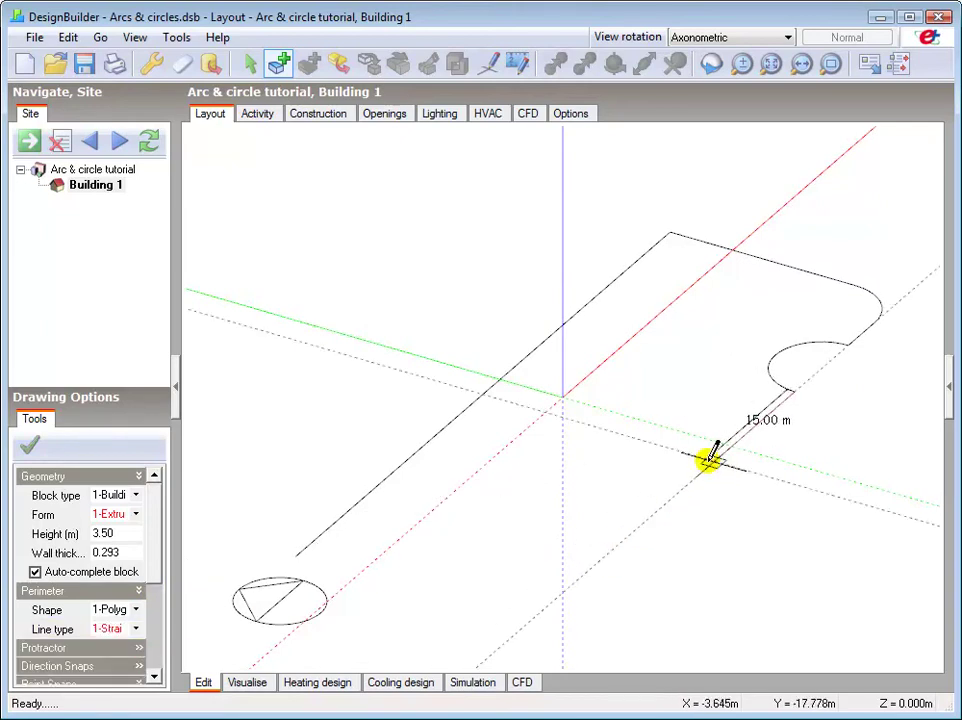
text(5)
key(Return)
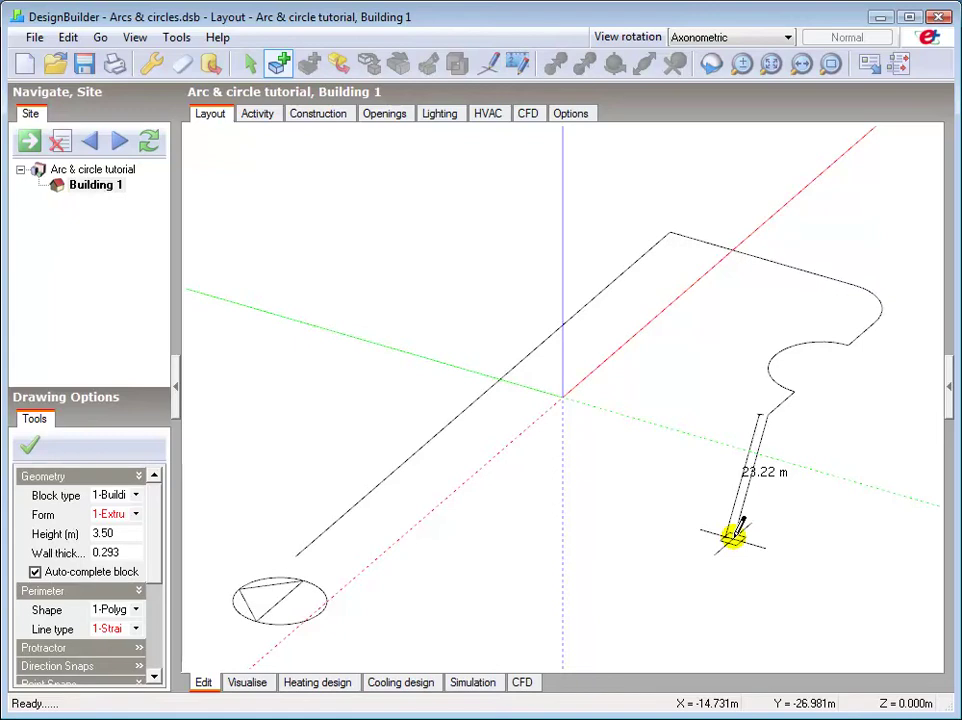
Step: Draw an outward semicircular arc wall with a 180° sweep and 10 m size
click(136, 628)
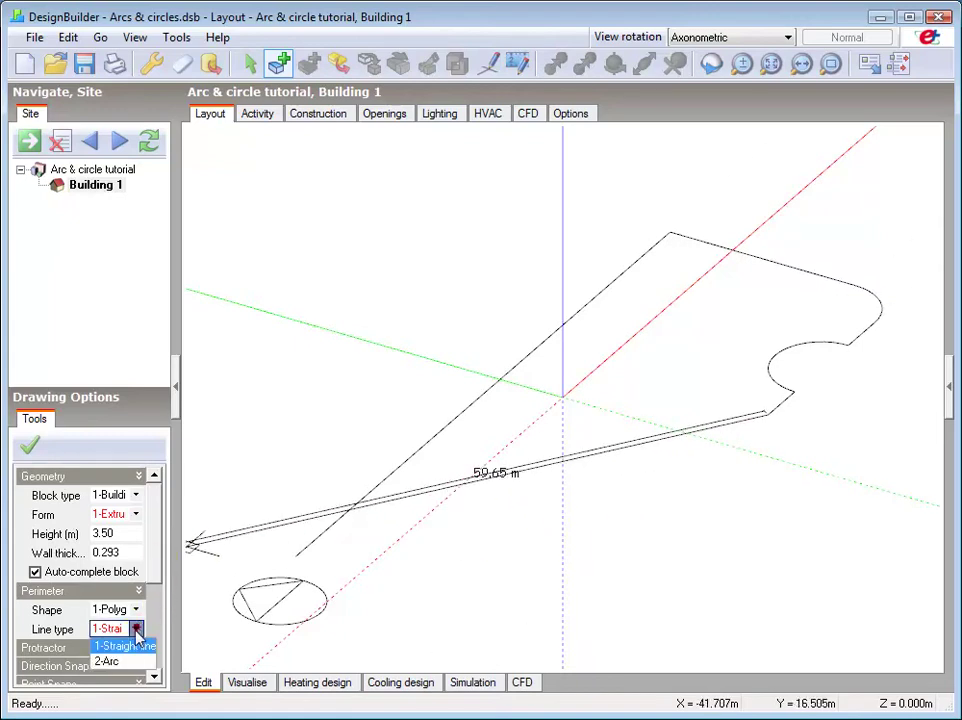
click(133, 662)
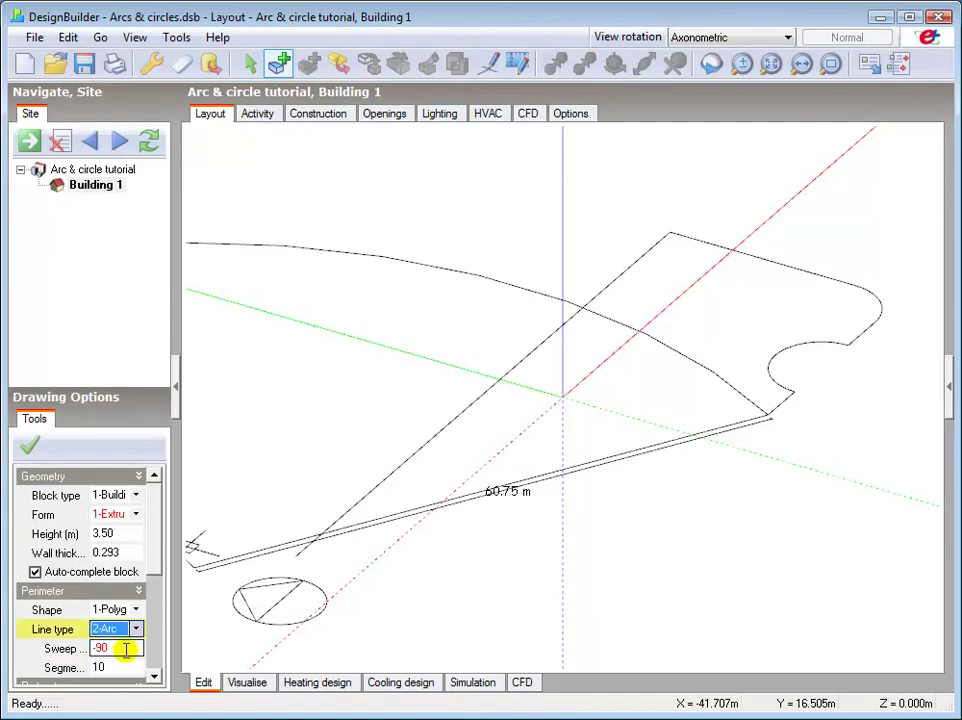
click(106, 648)
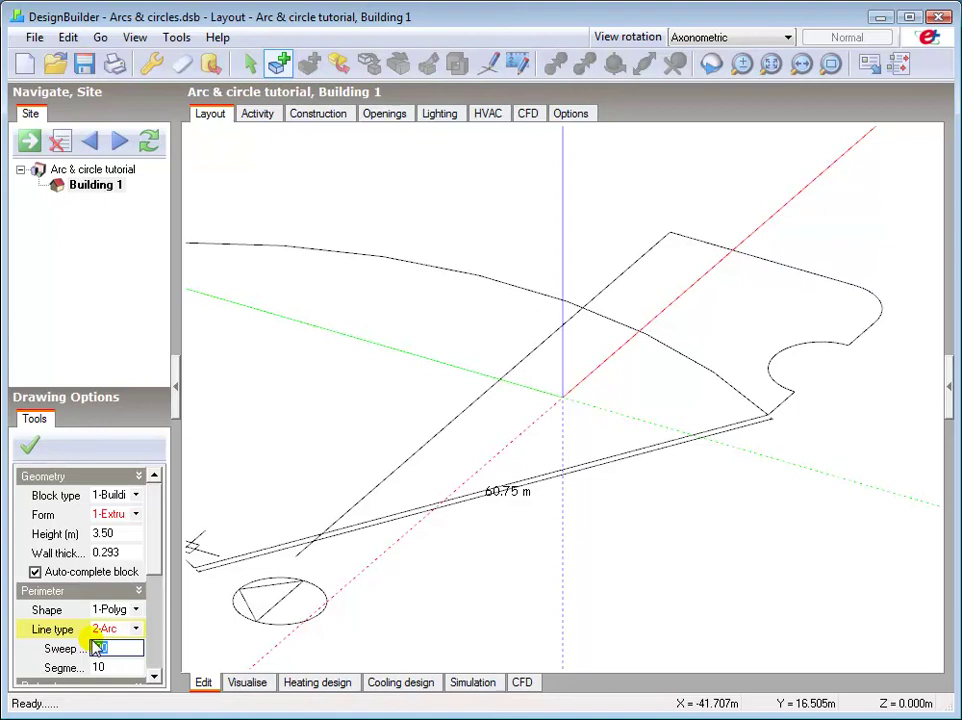
text(180)
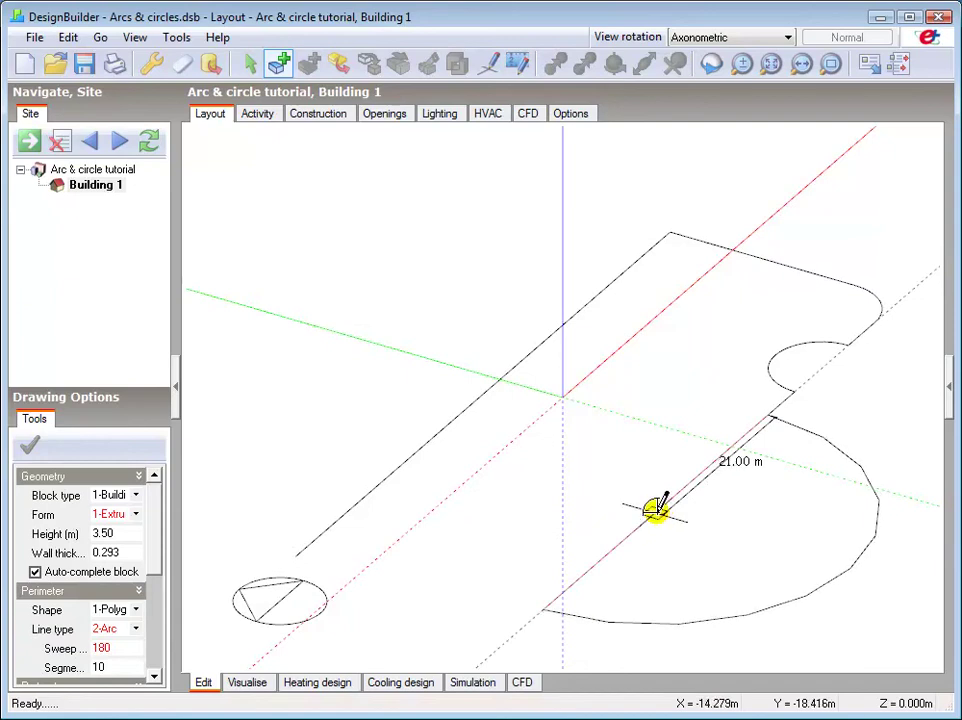
click(713, 459)
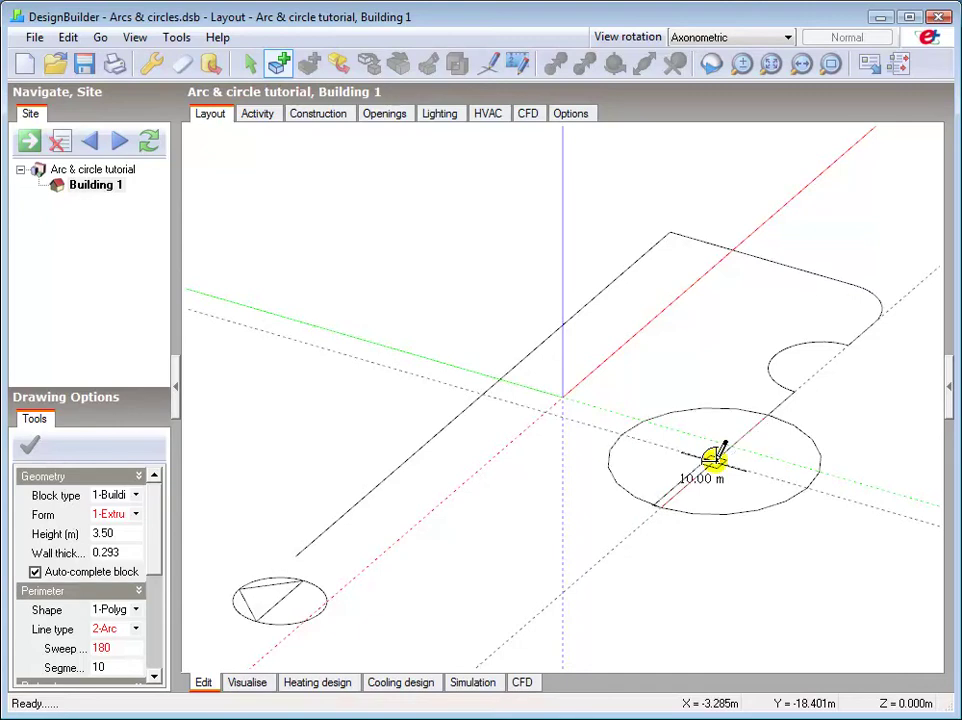
click(713, 459)
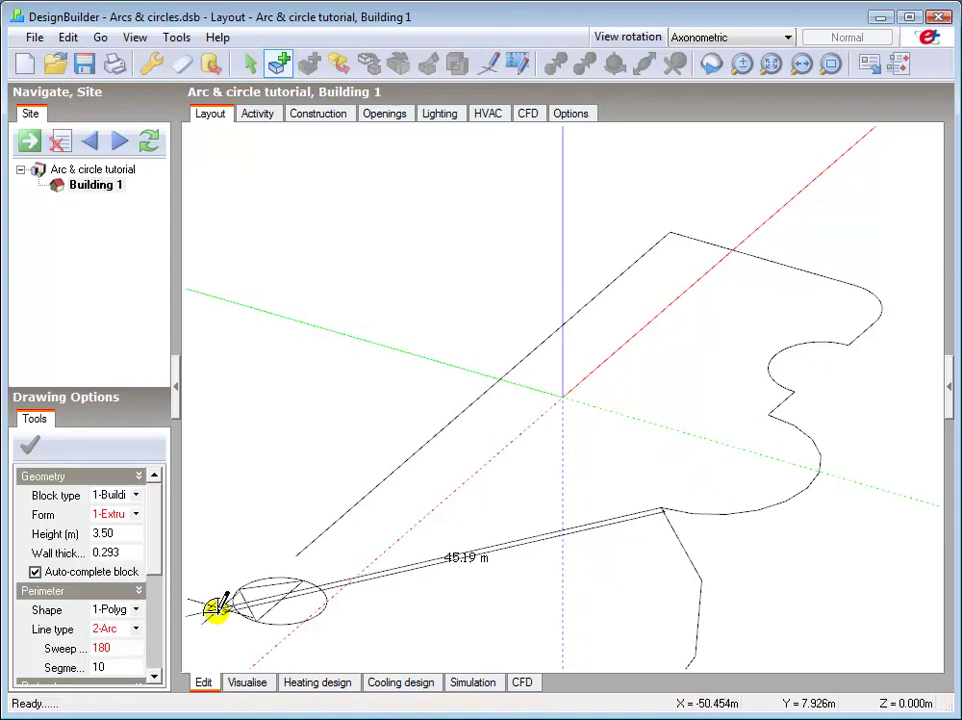
click(135, 627)
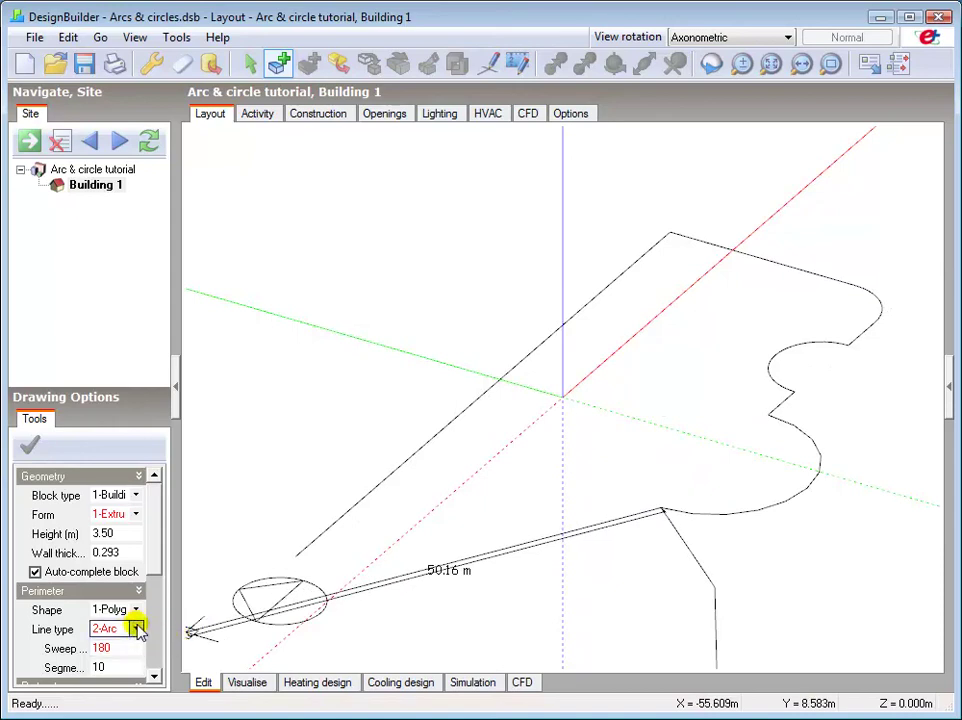
click(137, 628)
Step: Add a short straight wall, then set the next edge to an arc with -180° sweep
click(128, 645)
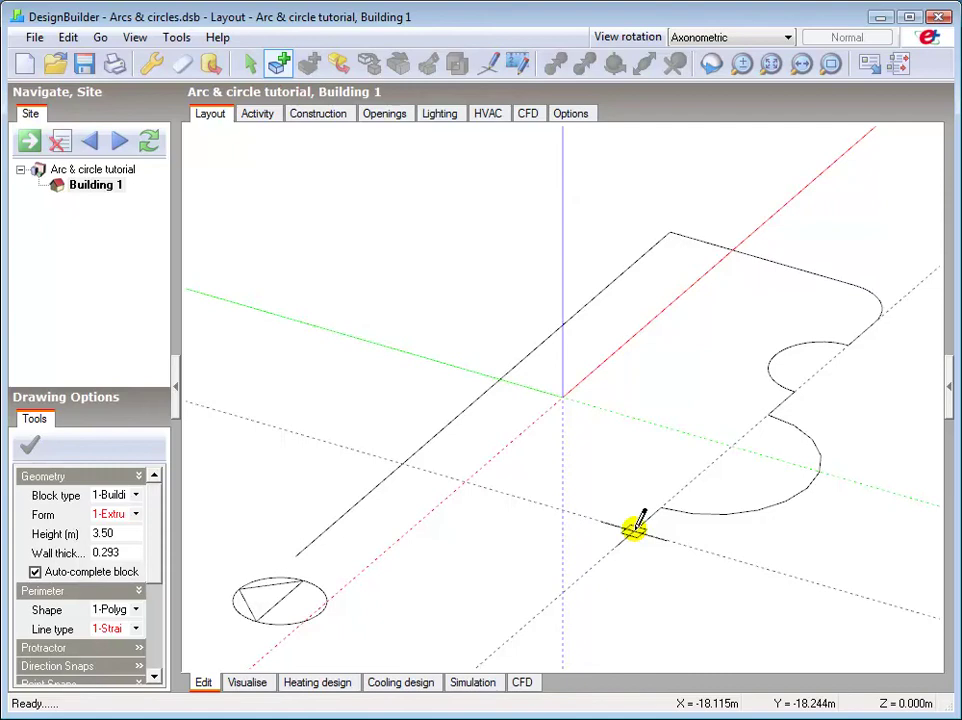
click(635, 528)
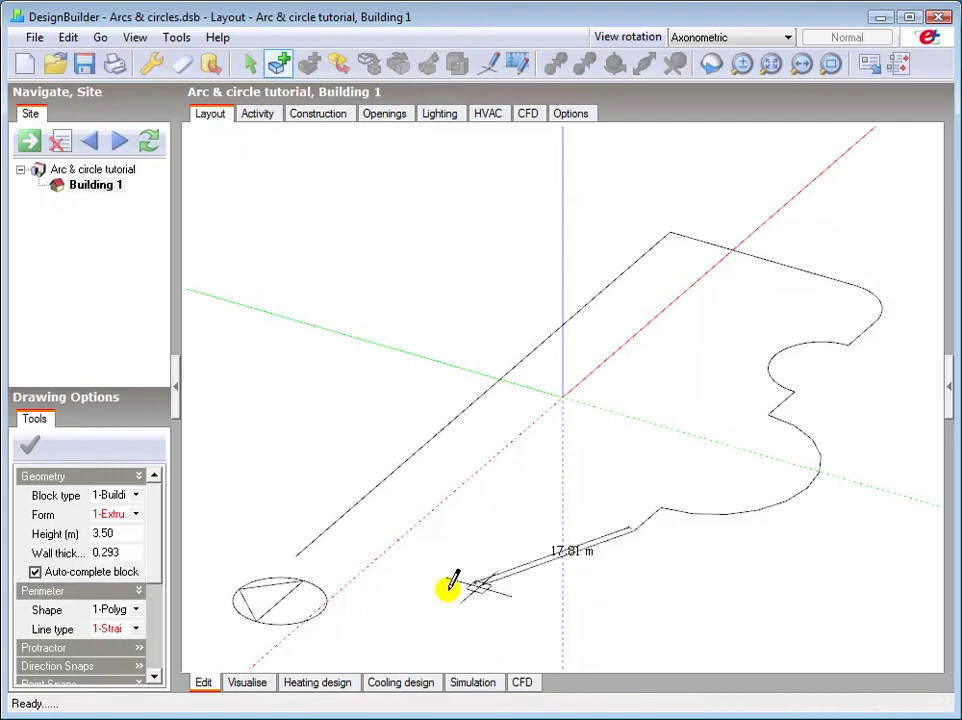
click(135, 628)
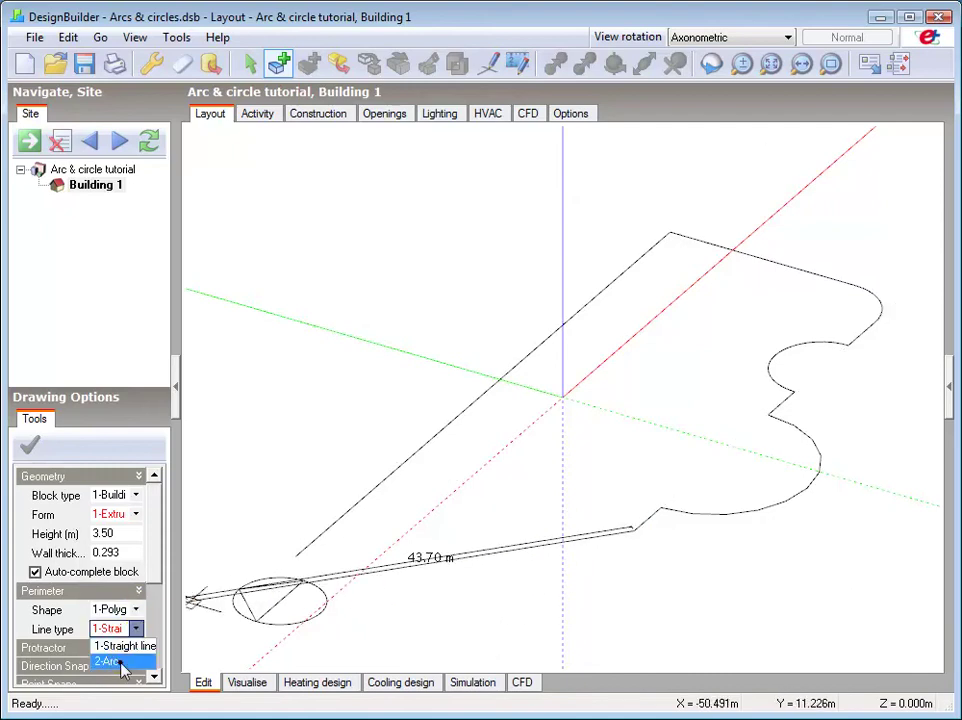
click(118, 661)
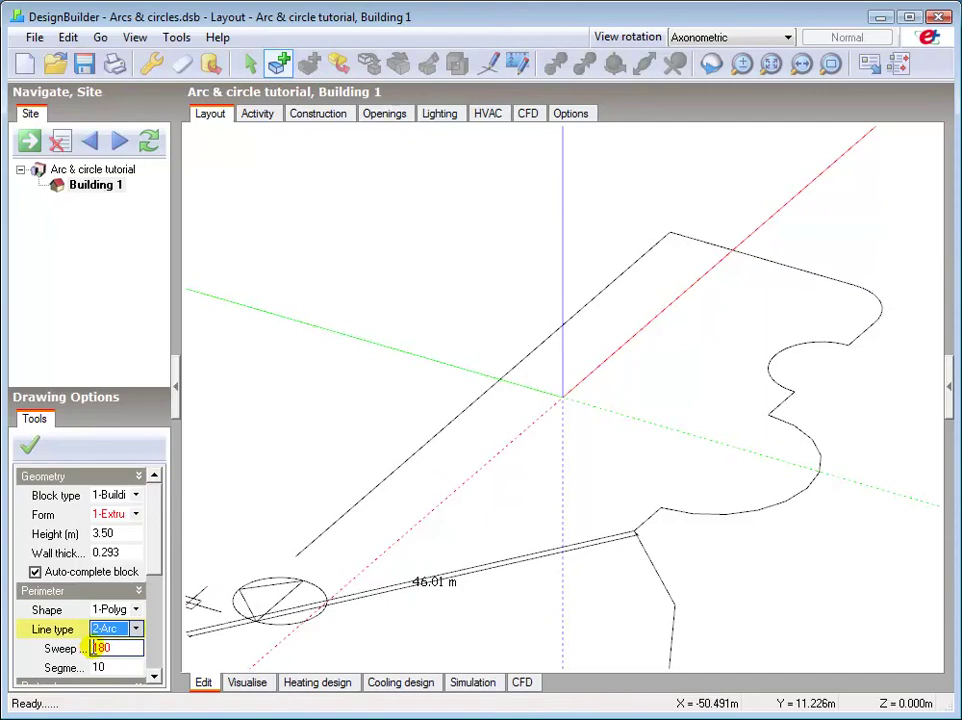
click(95, 648)
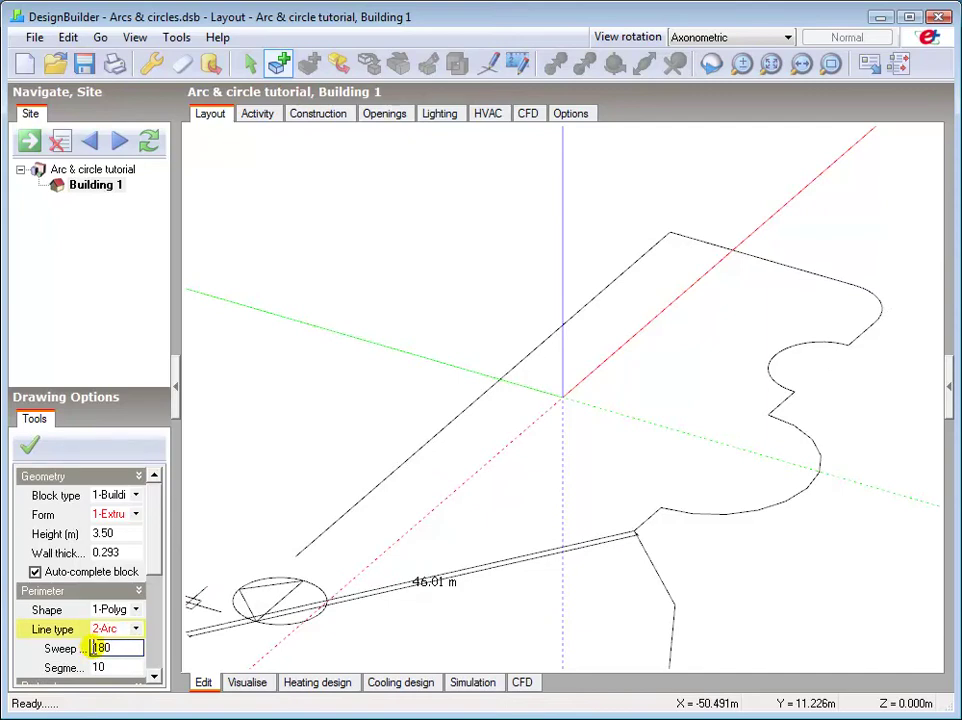
text(-)
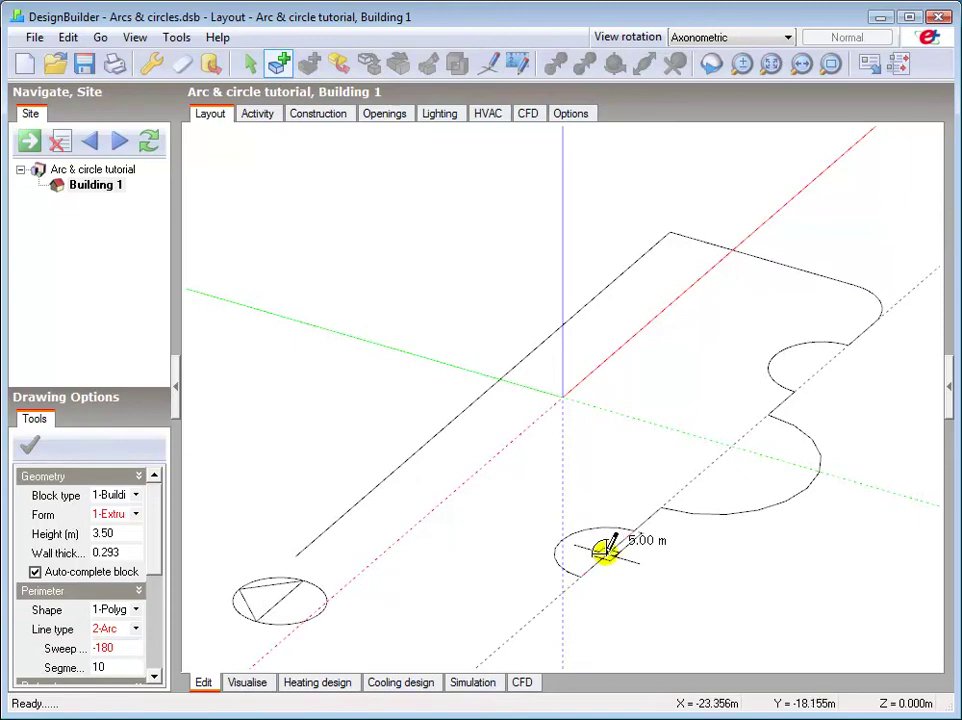
Step: Place the 5 m inward semicircle and return to straight walls
click(608, 552)
click(606, 553)
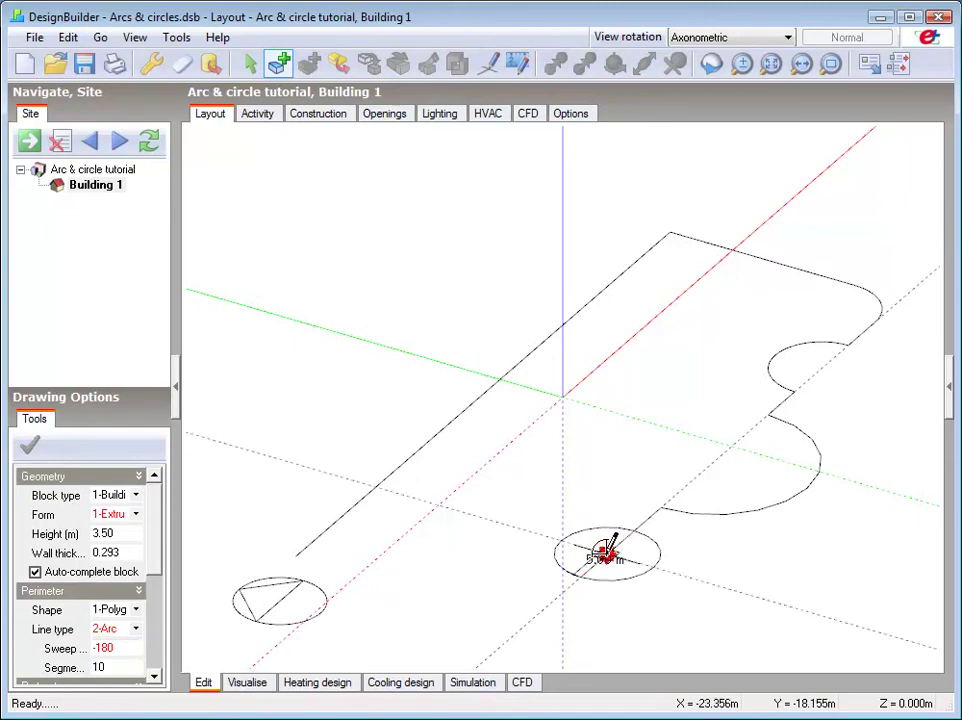
click(135, 628)
click(129, 647)
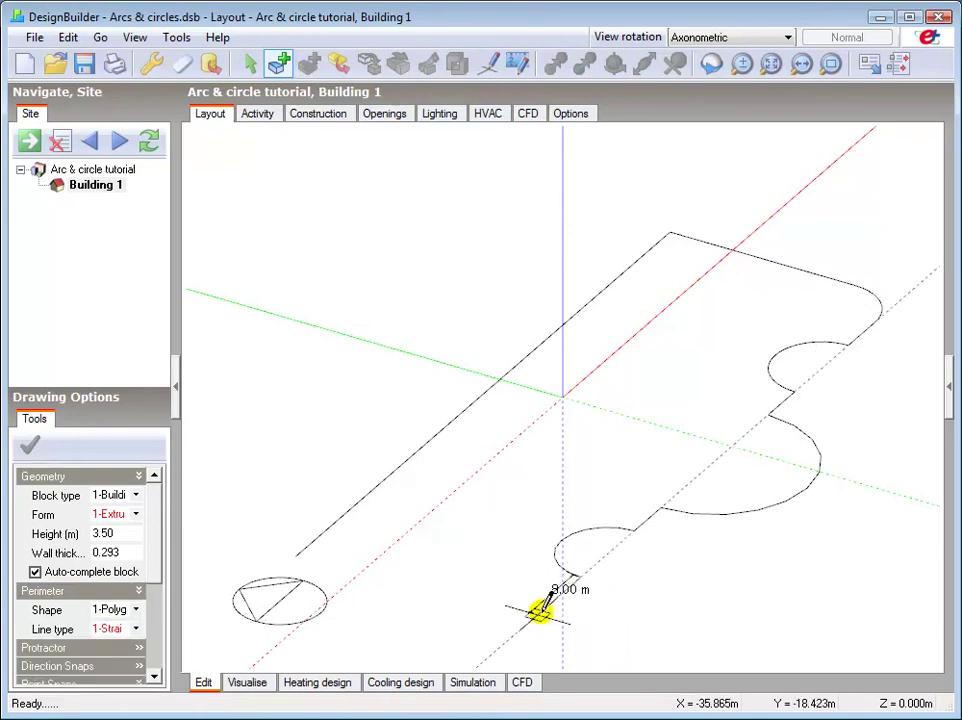
Step: Add a 5 m straight wall, then a 90° arc of 5 m, and resume straight walls
text(5)
key(Return)
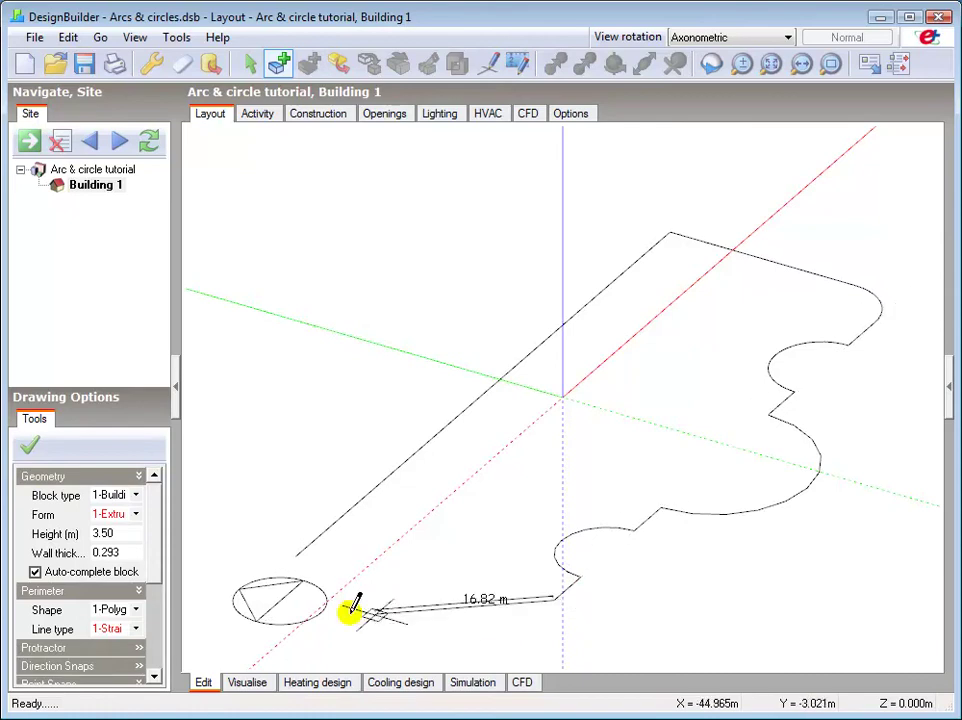
click(135, 628)
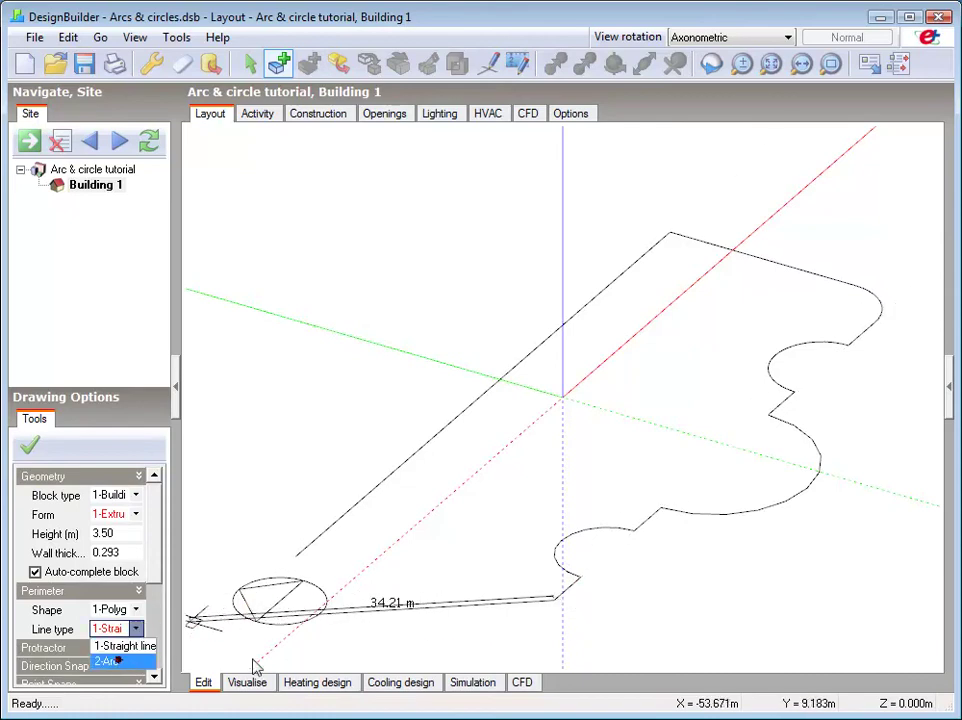
click(121, 661)
click(121, 648)
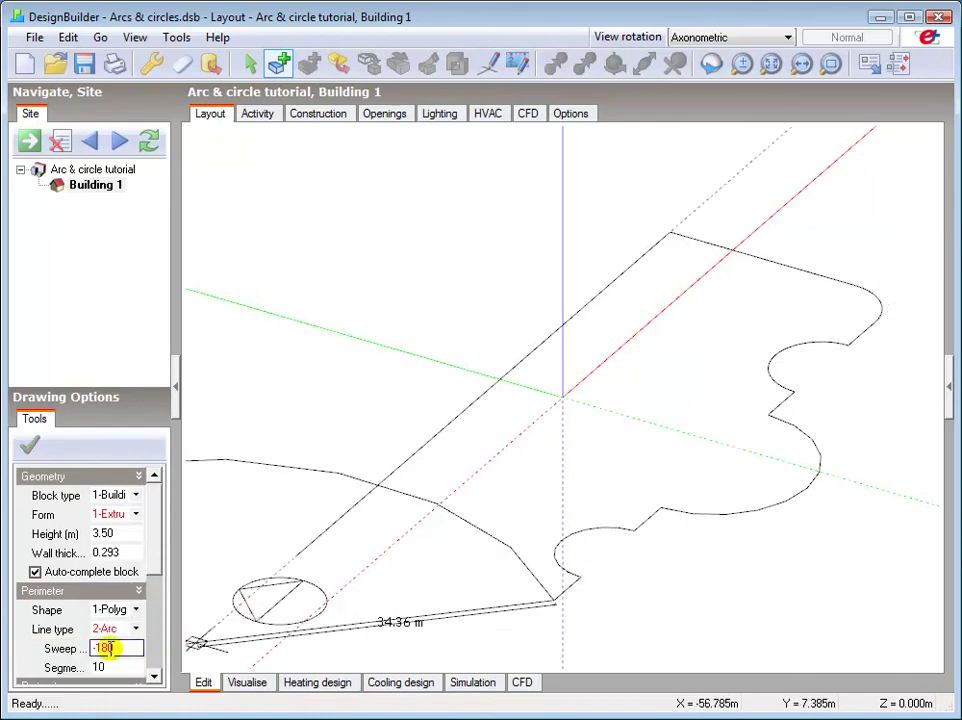
drag(127, 646, 92, 651)
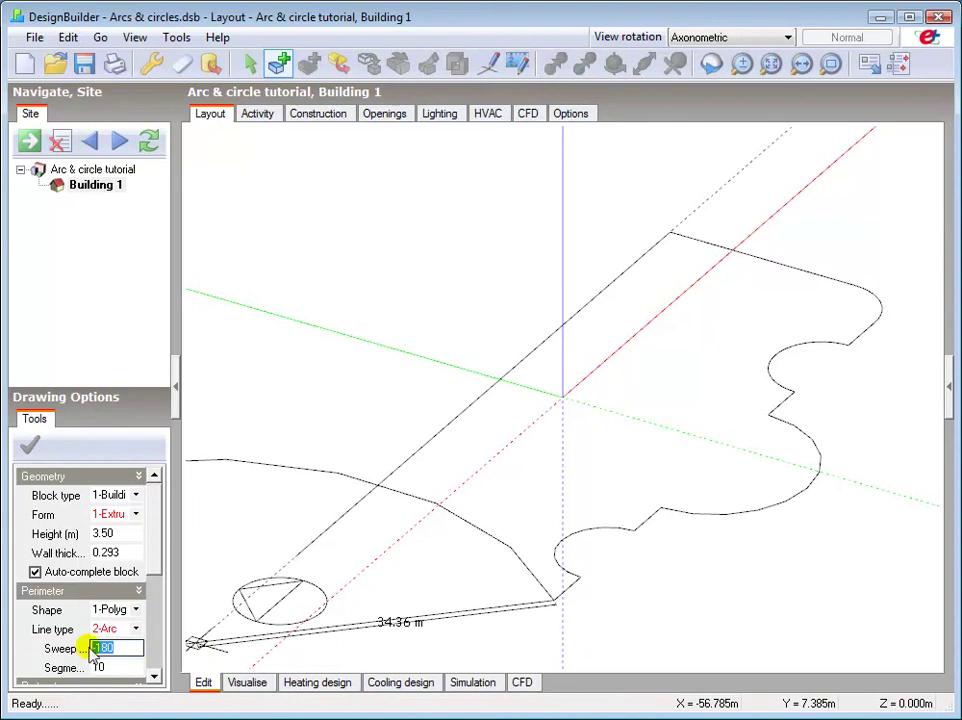
text(90)
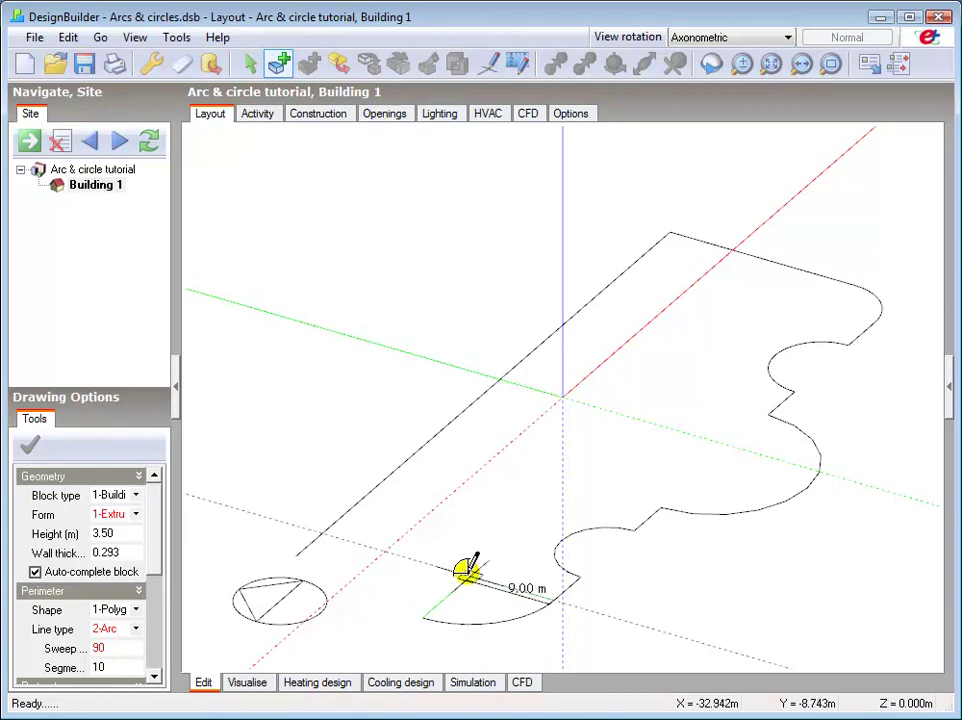
text(5)
key(Return)
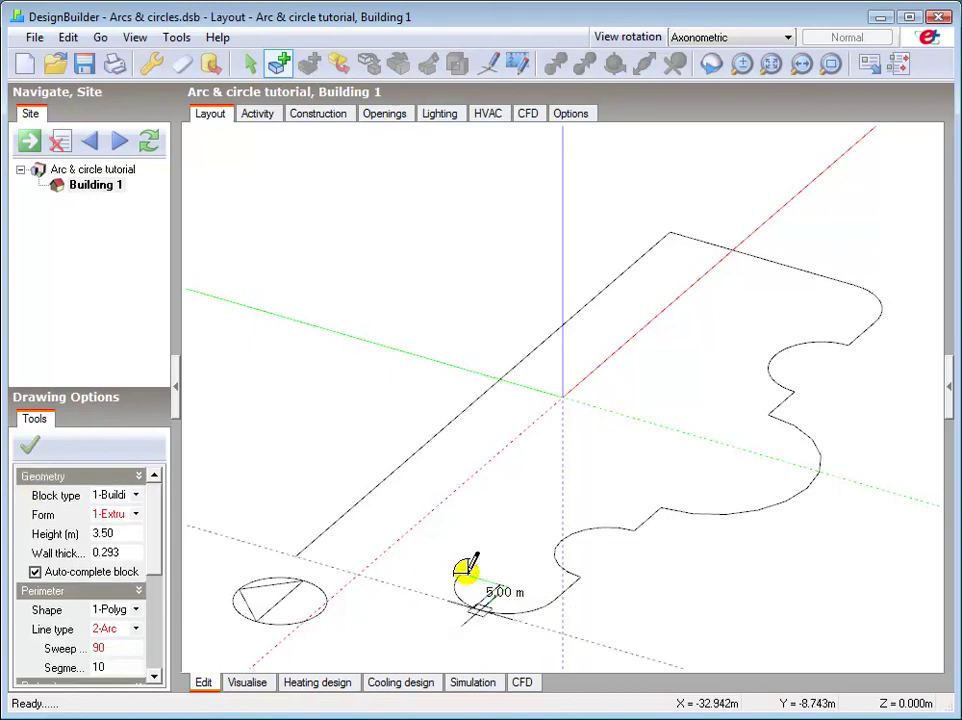
click(135, 628)
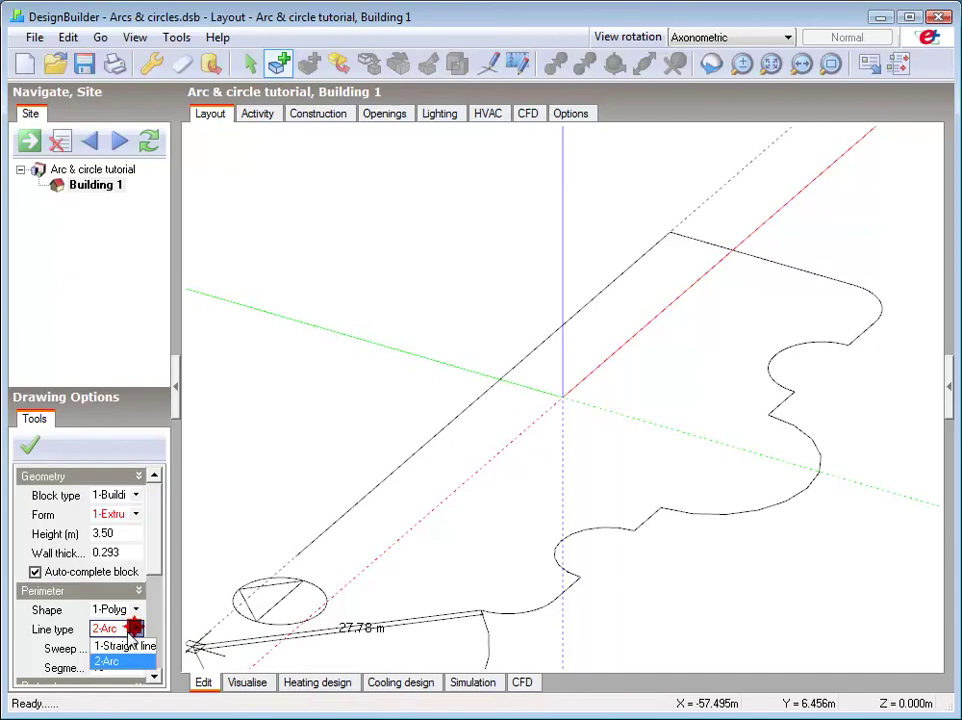
click(128, 645)
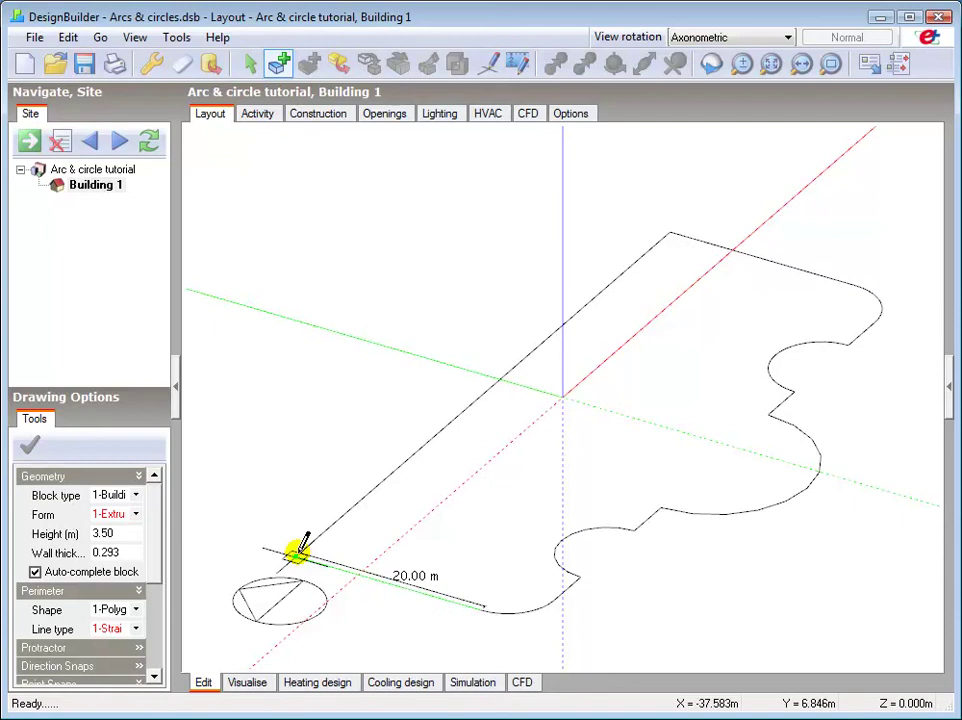
Step: Close the outline at the starting point, extruding it into the 3.5 m-high Block 1
double_click(643, 407)
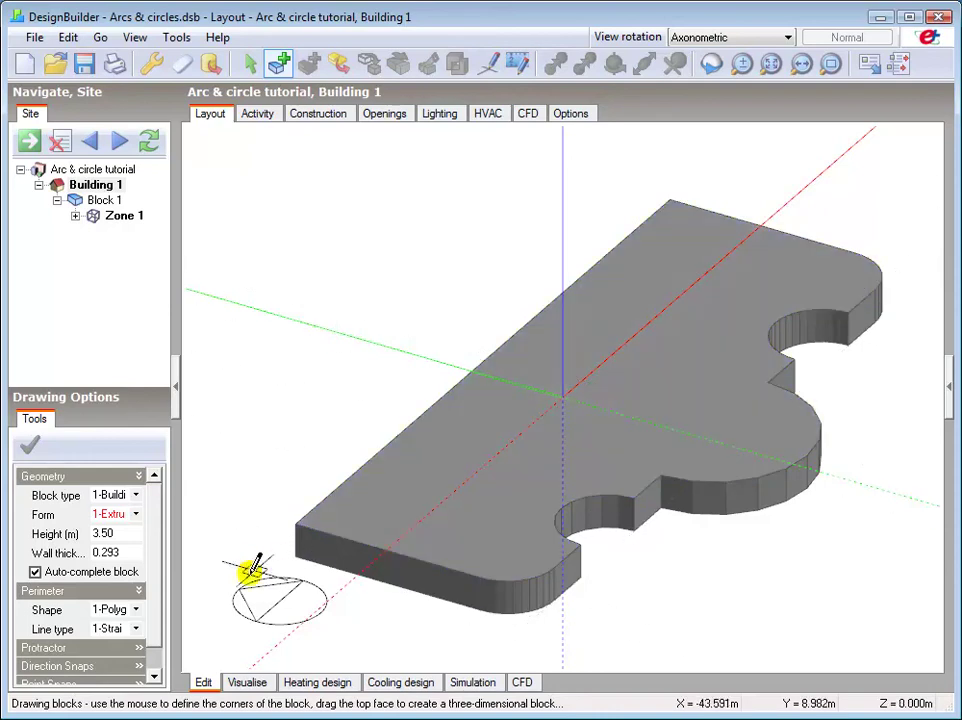
Step: Switch the perimeter shape to 3-Circle, keeping the circle at 20 segments
click(136, 609)
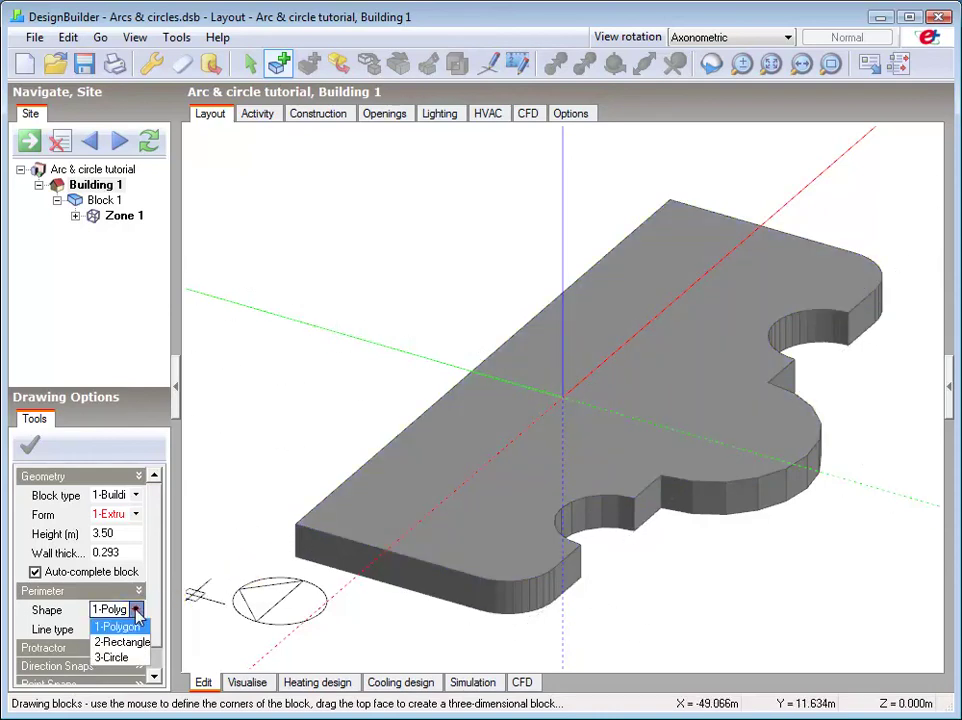
click(125, 660)
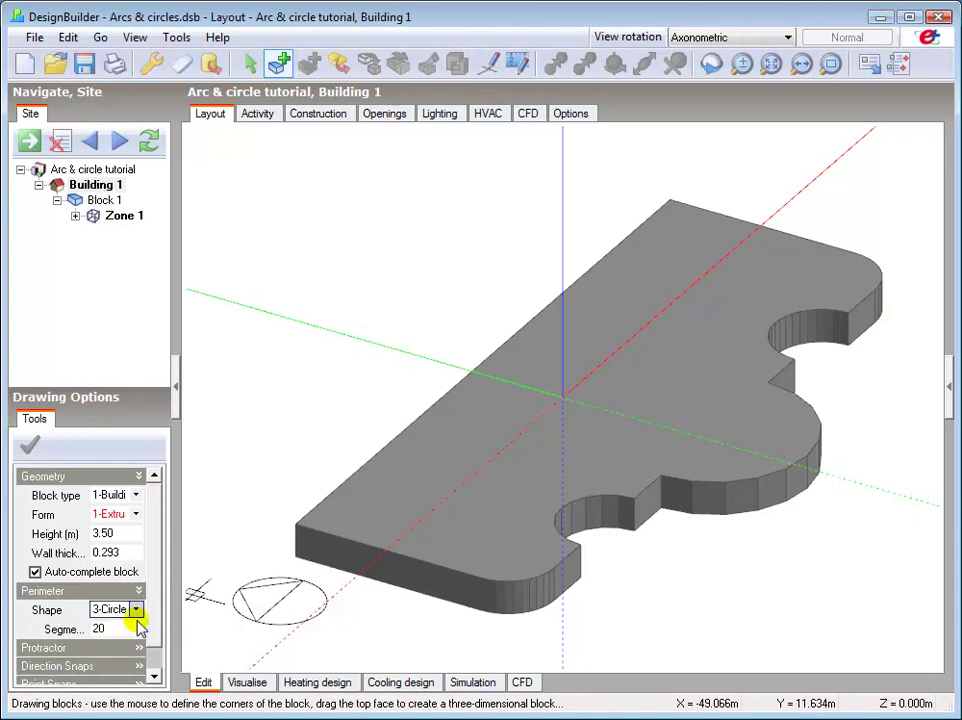
click(110, 628)
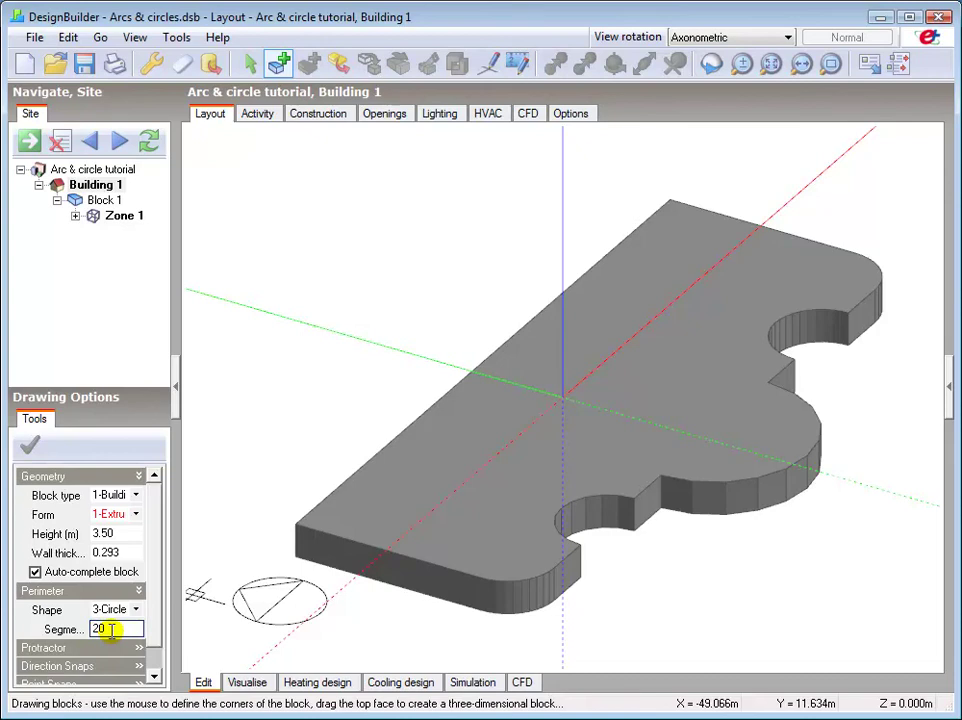
key(Return)
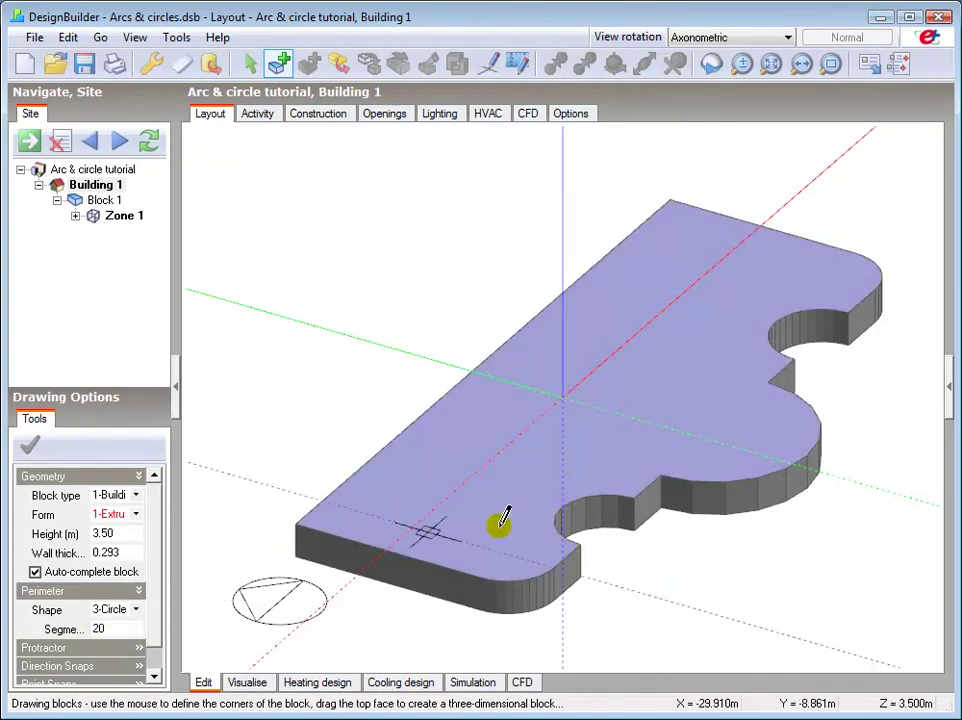
Step: Draw a 10 m-radius cylindrical Block 2 centred on the round end of Block 1's top
click(715, 427)
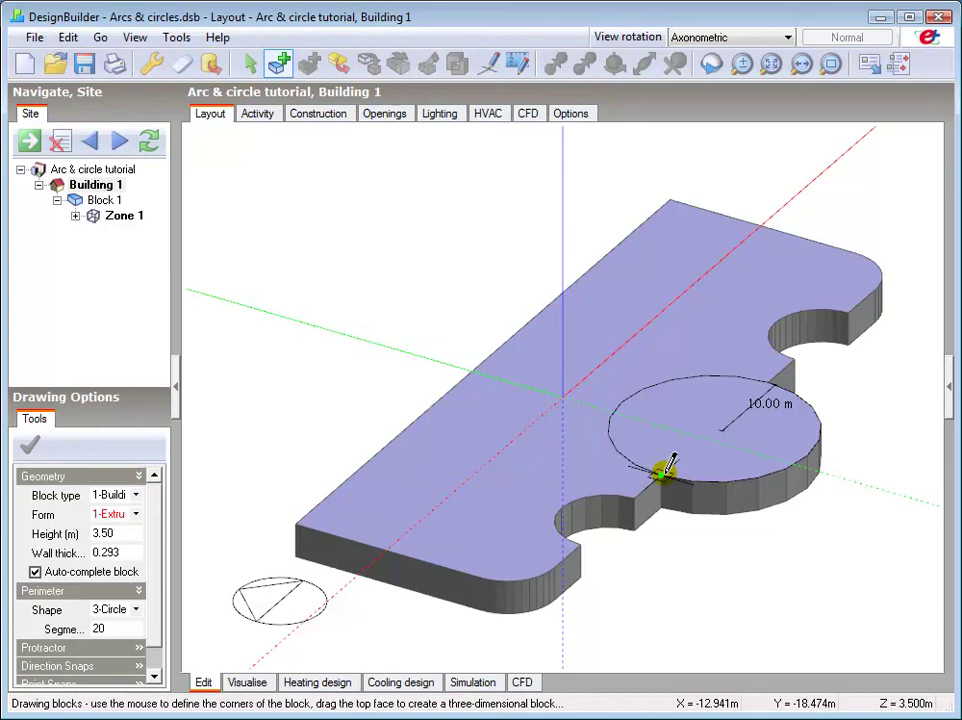
click(662, 471)
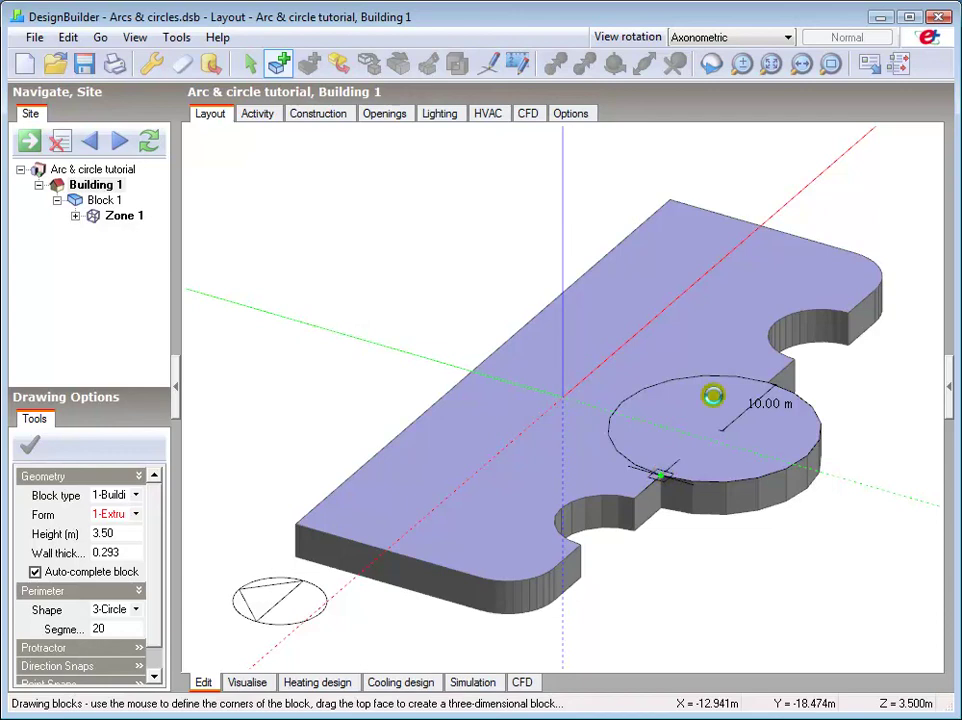
click(712, 396)
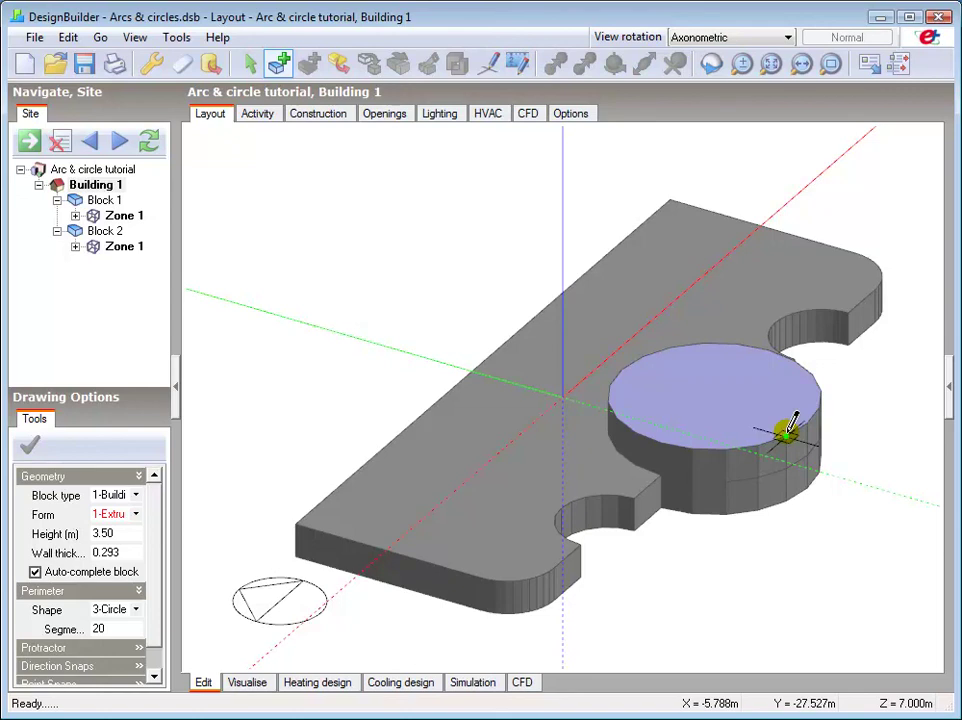
click(790, 425)
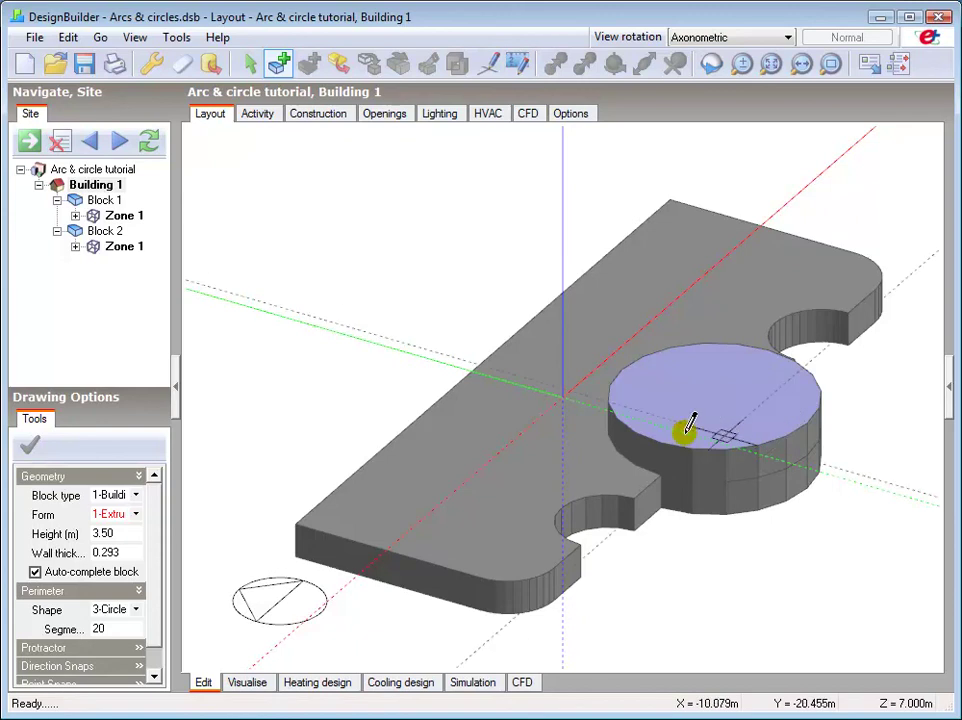
Step: Set the form to 4-Dome and draw a 10 m-radius dome over the cylinder as Block 3
click(137, 514)
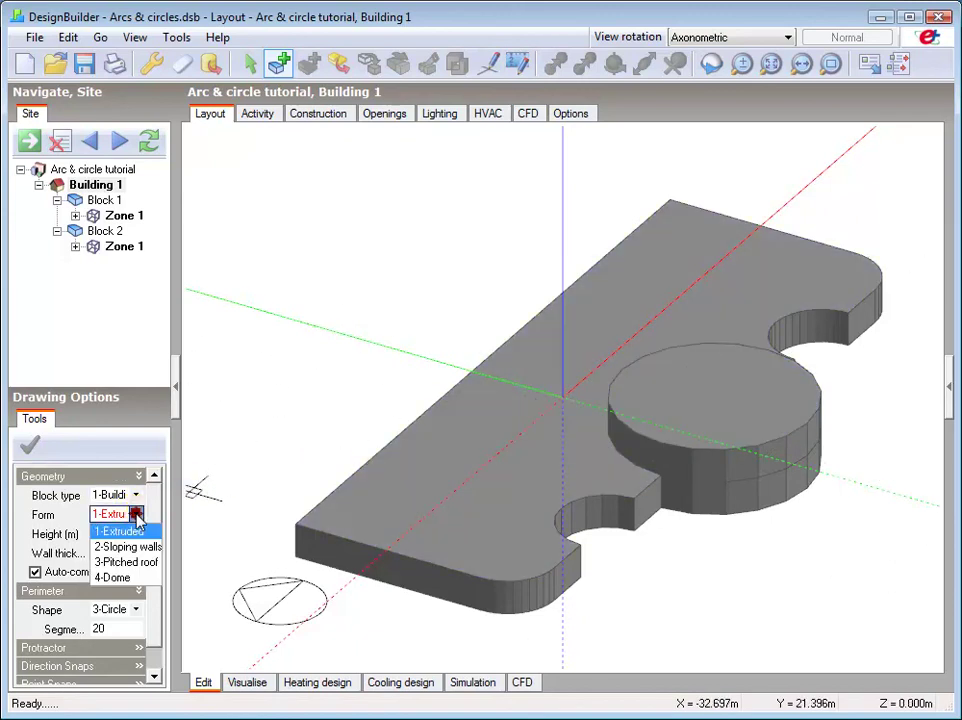
click(118, 578)
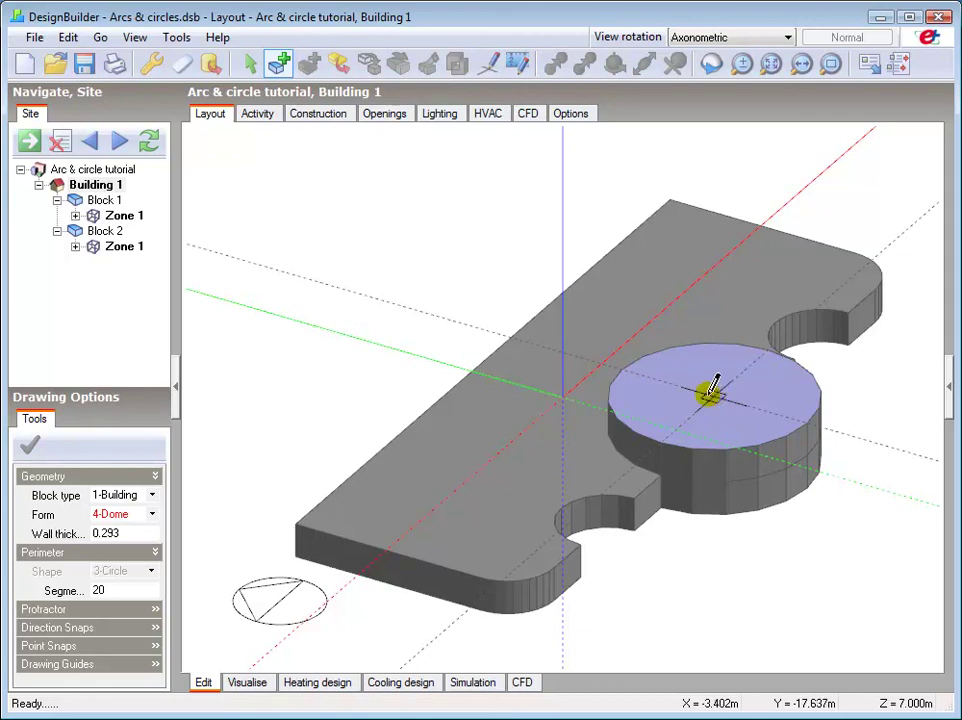
click(712, 392)
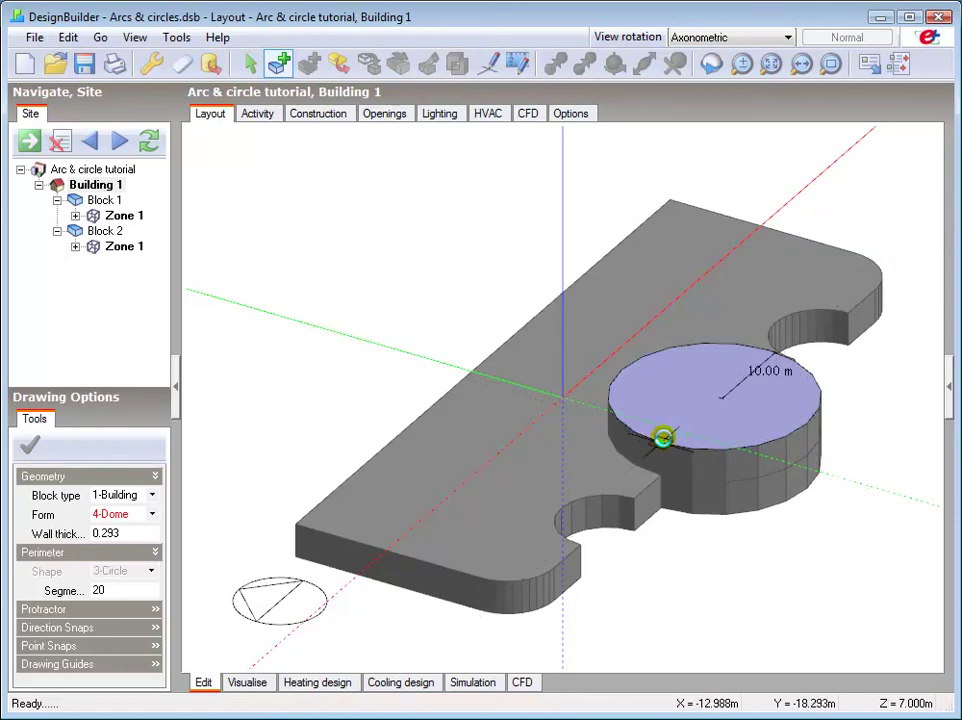
click(662, 438)
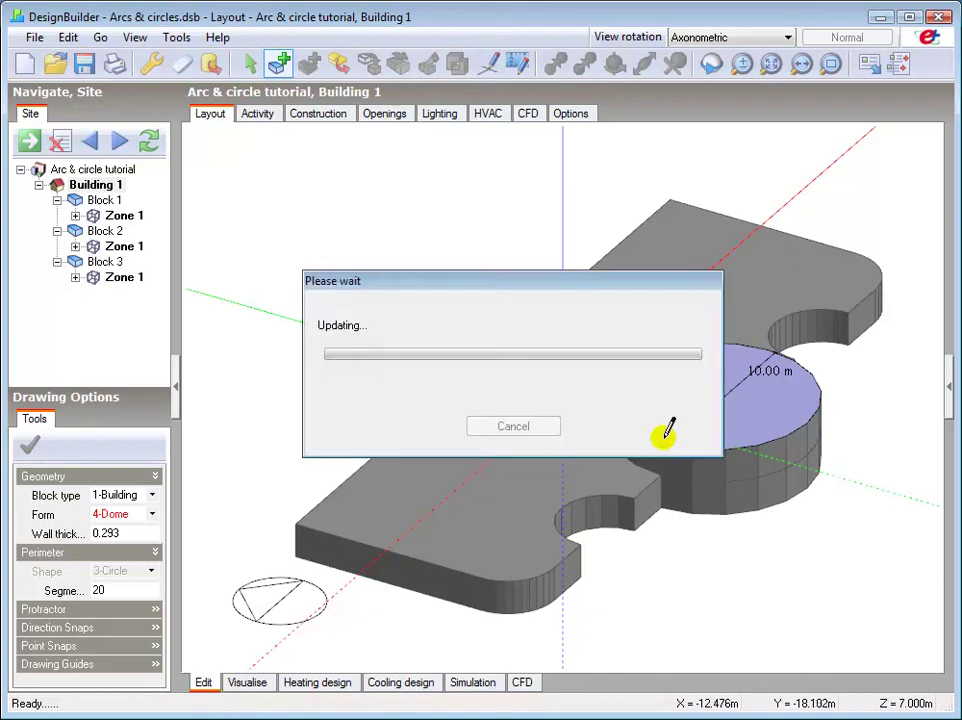
Step: Zoom to fit so the three-block building with its dome fills the view
click(770, 64)
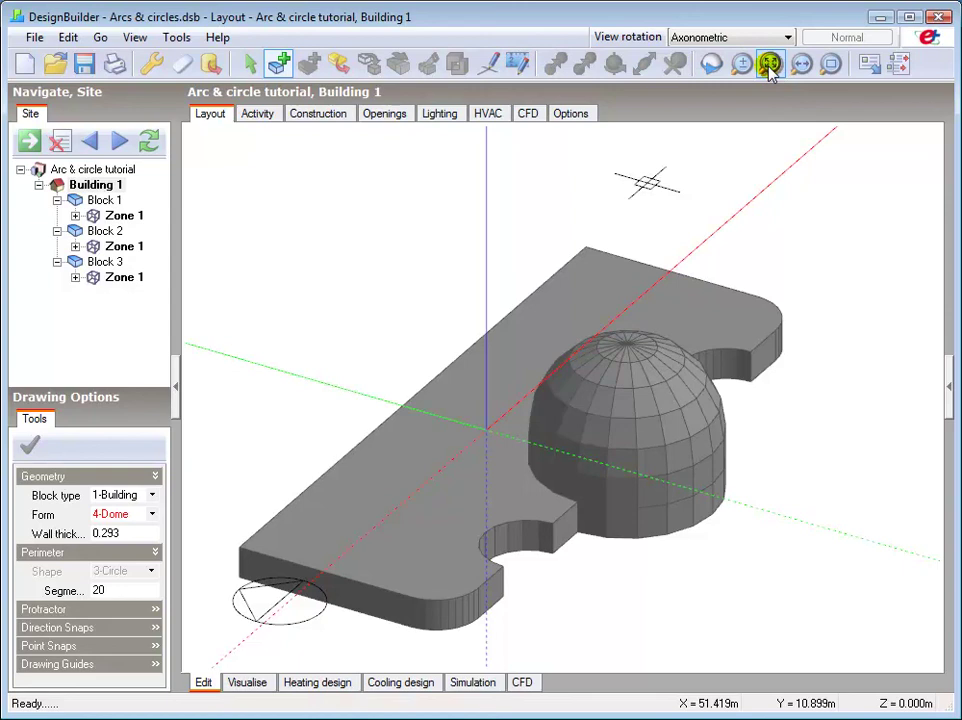